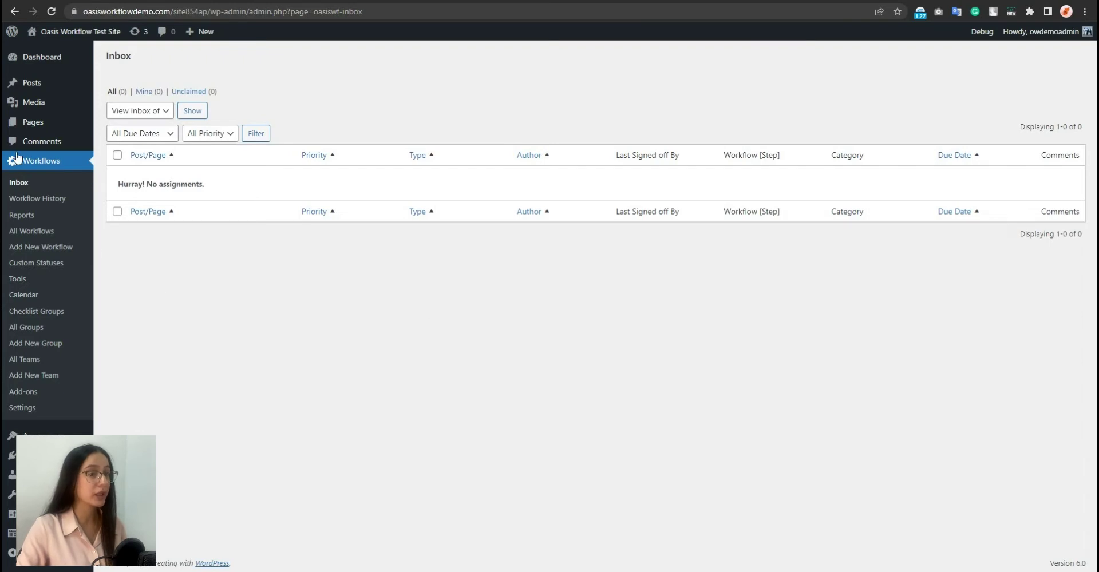
Start a new workflow and begin entering the title 'One step workflow'
{"action": "left_click", "coordinate": [22, 247]}
{"action": "type", "text": "One step"}
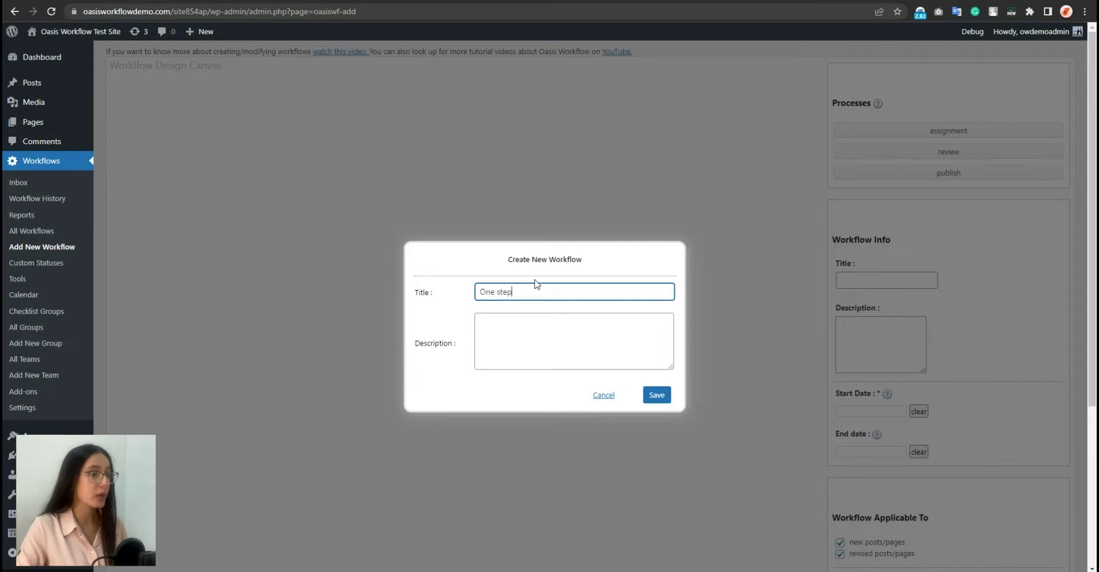
{"action": "type", "text": " workflow"}
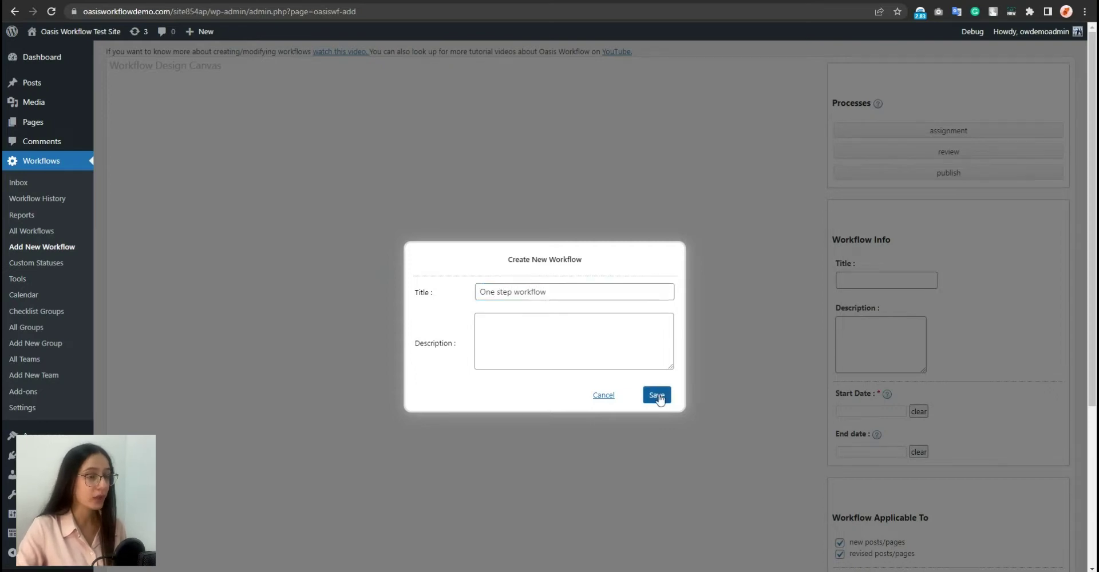
Save the workflow title and add an assignment step named 'Author Assignment'
{"action": "left_click", "coordinate": [657, 395]}
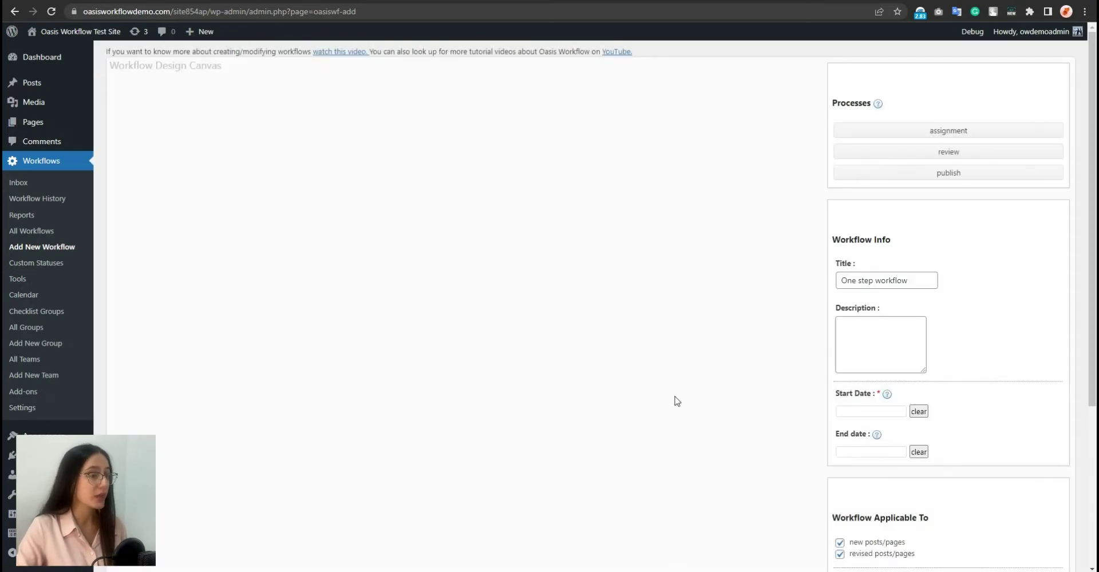
{"action": "left_click_drag", "start_coordinate": [963, 134], "coordinate": [592, 248]}
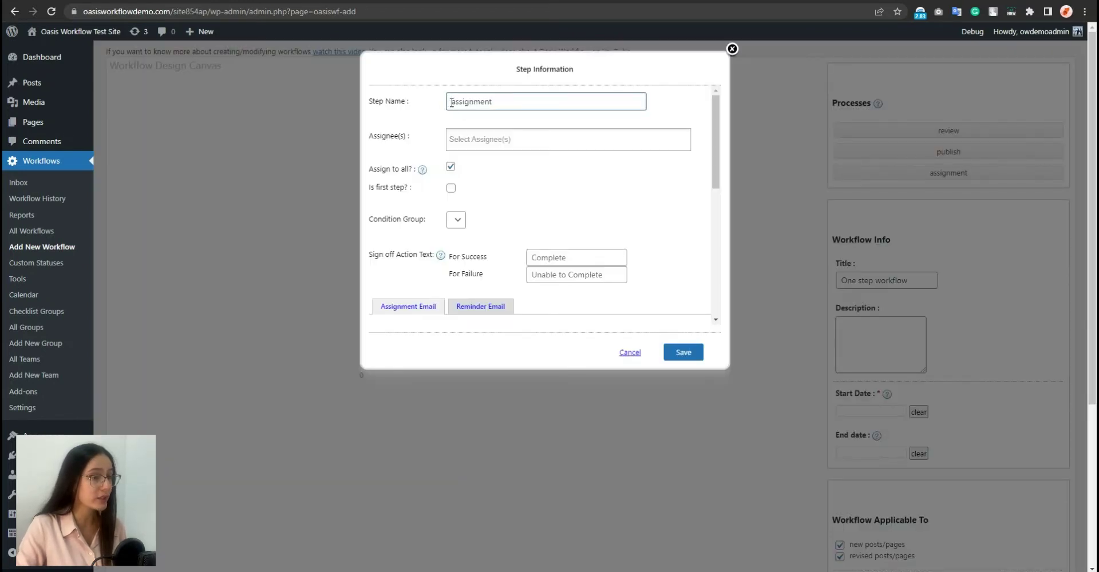
{"action": "left_click", "coordinate": [452, 101]}
{"action": "type", "text": "Athor"}
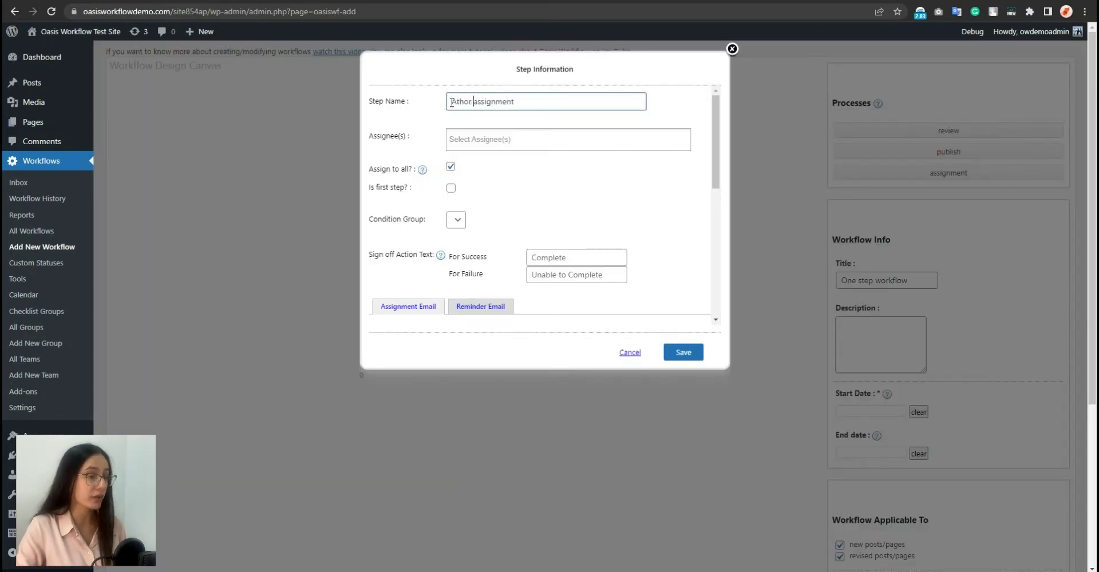
{"action": "key", "text": "BackSpace"}
{"action": "key", "text": "BackSpace"}
{"action": "key", "text": "BackSpace"}
{"action": "type", "text": "Author "}
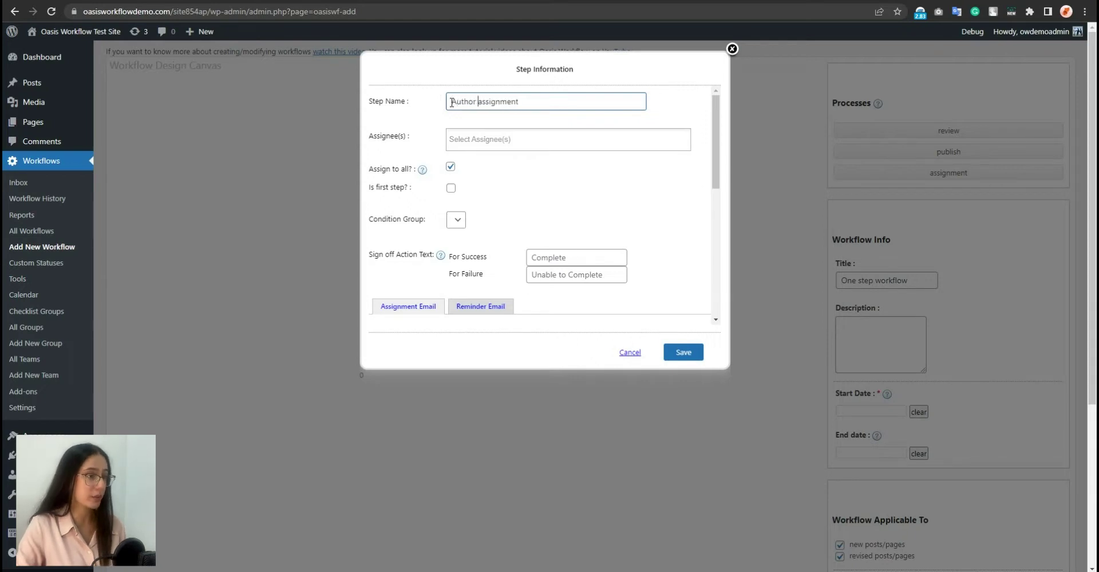
{"action": "type", "text": "A"}
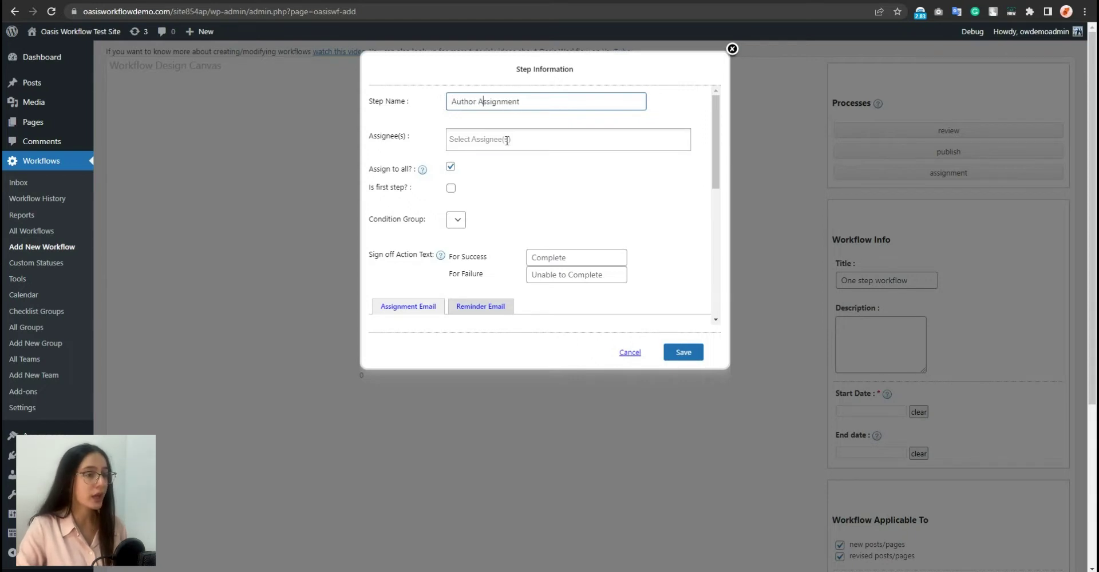
Assign the step to the Post Submitter role with 'Success' and 'Fail' sign-off texts
{"action": "left_click", "coordinate": [507, 140]}
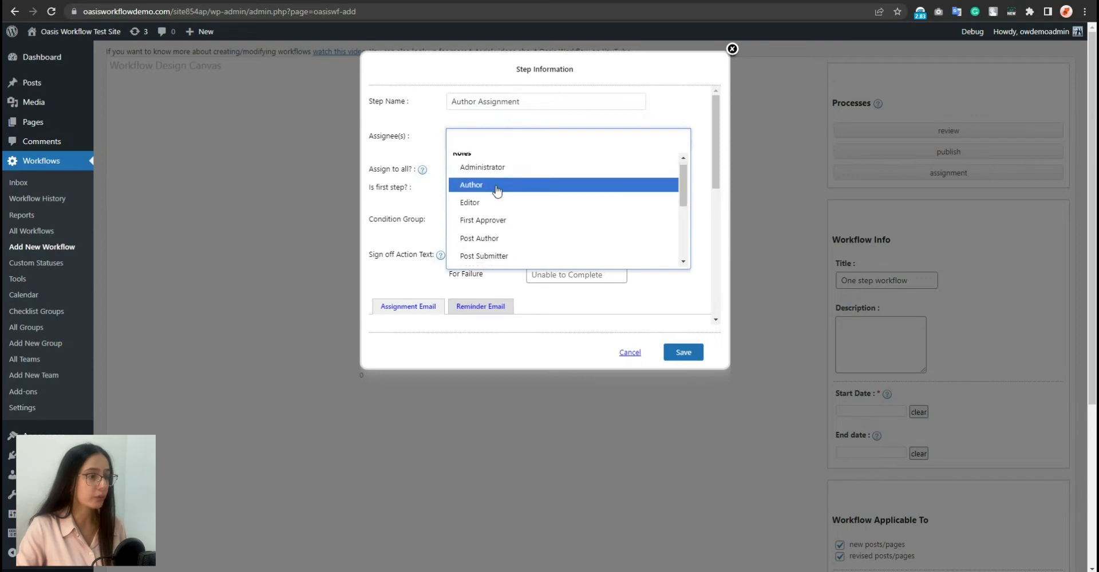
{"action": "scroll", "coordinate": [498, 195], "scroll_direction": "down", "scroll_amount": 2}
{"action": "left_click", "coordinate": [518, 211]}
{"action": "left_click", "coordinate": [418, 148]}
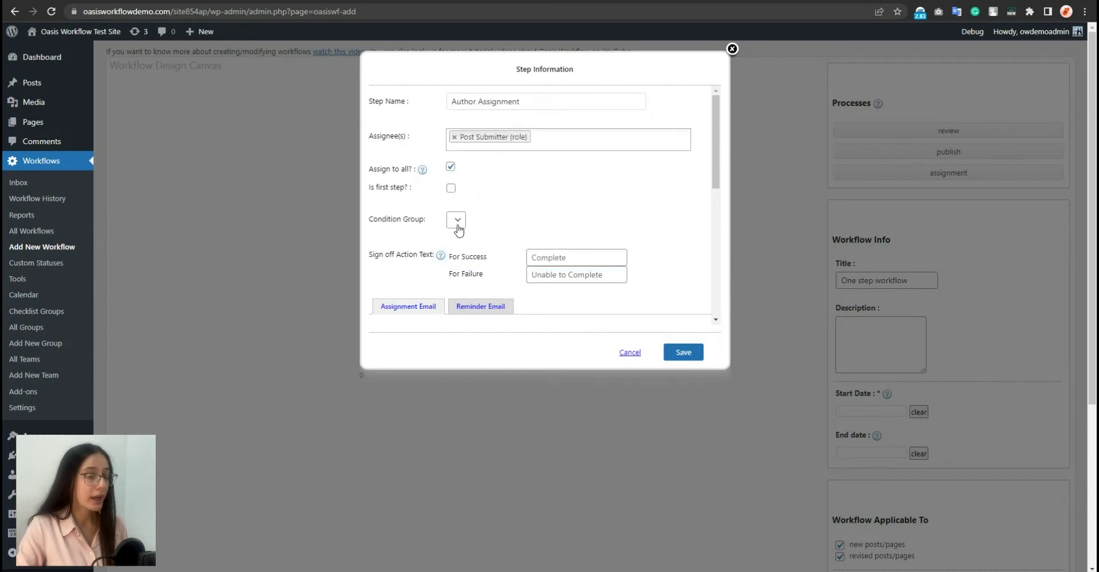
{"action": "left_click", "coordinate": [562, 262]}
{"action": "type", "text": "Success"}
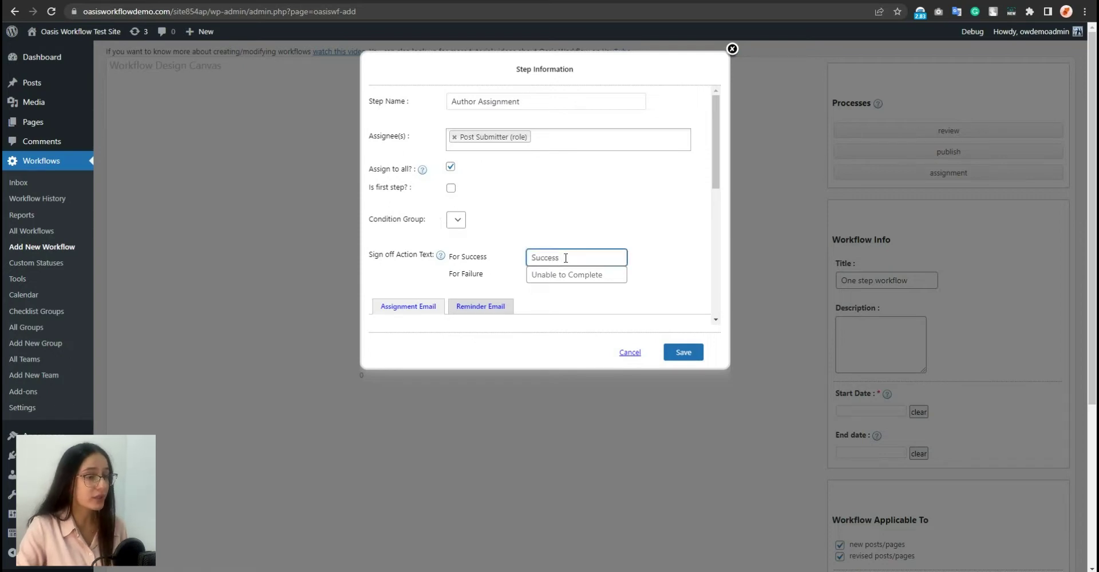
{"action": "left_click", "coordinate": [557, 268]}
{"action": "type", "text": "F"}
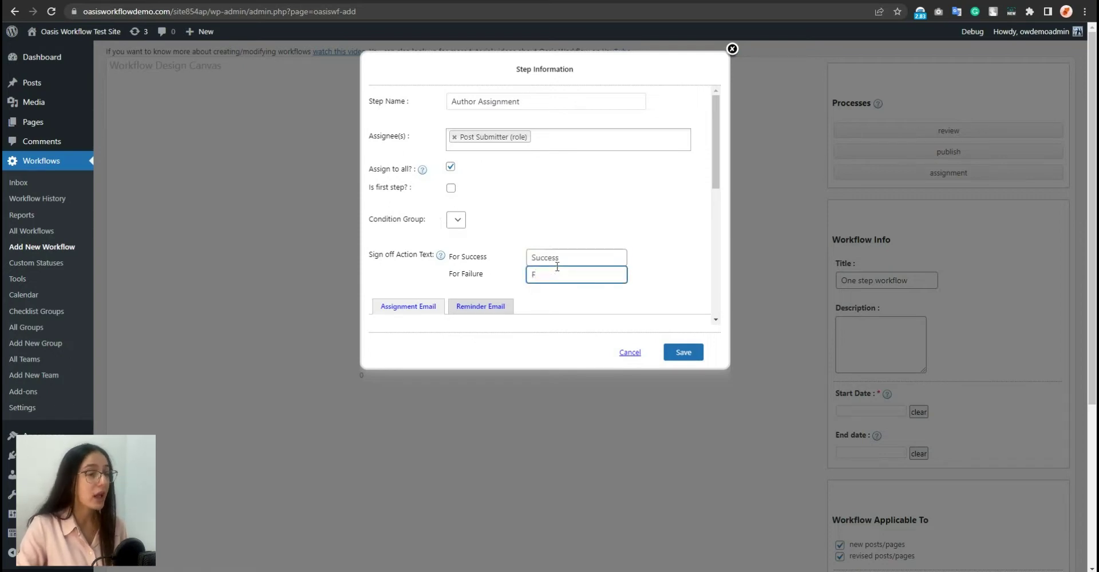
{"action": "type", "text": "ail"}
Review the reminder and assignment email settings, then save the Author Assignment step
{"action": "scroll", "coordinate": [521, 292], "scroll_direction": "down", "scroll_amount": 2}
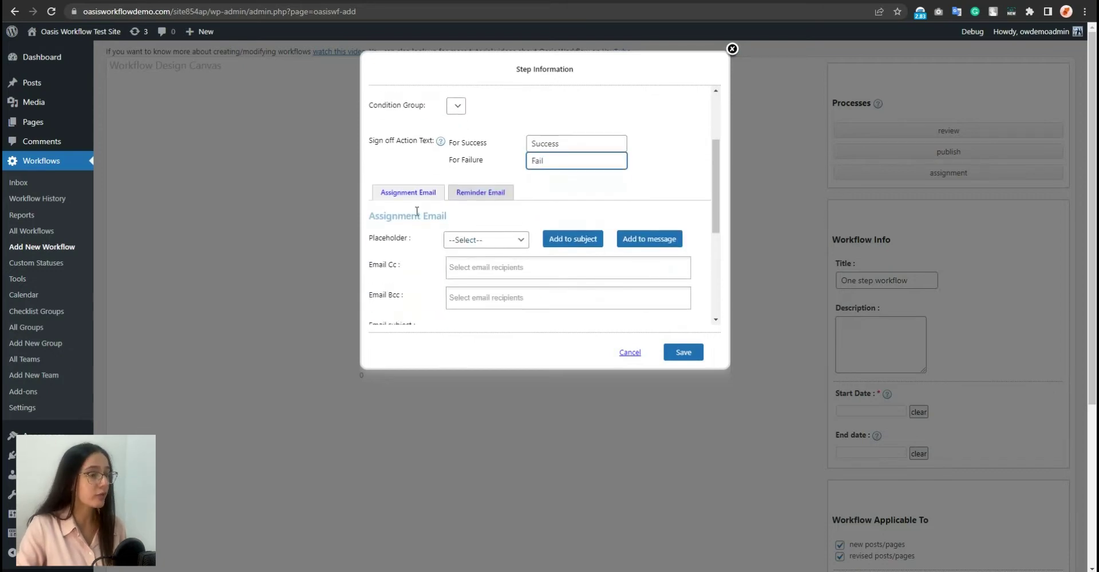
{"action": "scroll", "coordinate": [628, 227], "scroll_direction": "down", "scroll_amount": 1}
{"action": "scroll", "coordinate": [628, 226], "scroll_direction": "down", "scroll_amount": 1}
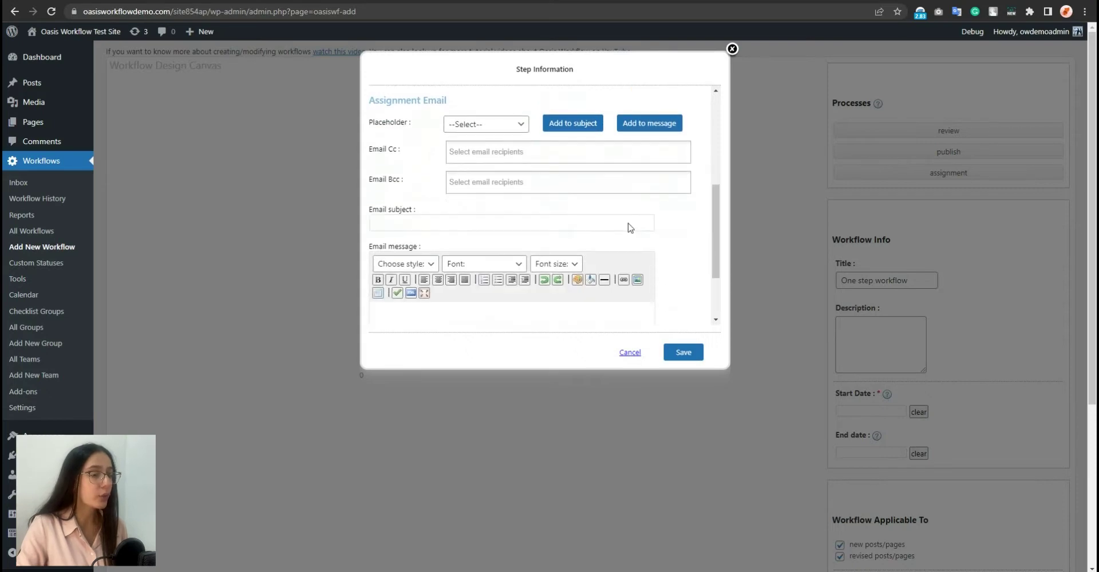
{"action": "scroll", "coordinate": [628, 235], "scroll_direction": "down", "scroll_amount": 1}
{"action": "scroll", "coordinate": [623, 238], "scroll_direction": "up", "scroll_amount": 4}
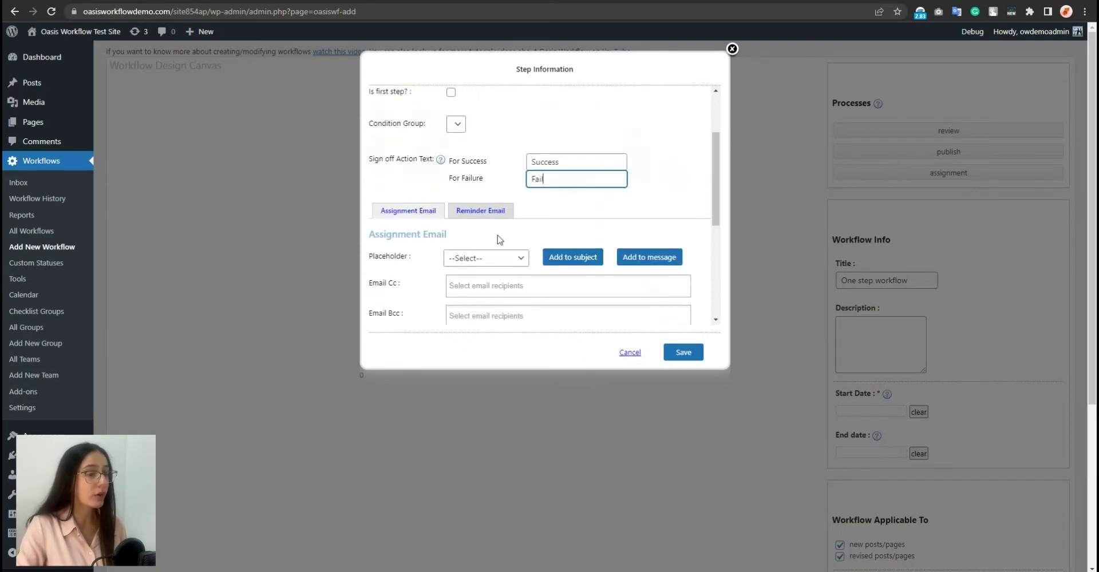
{"action": "left_click", "coordinate": [466, 215]}
{"action": "left_click", "coordinate": [409, 211]}
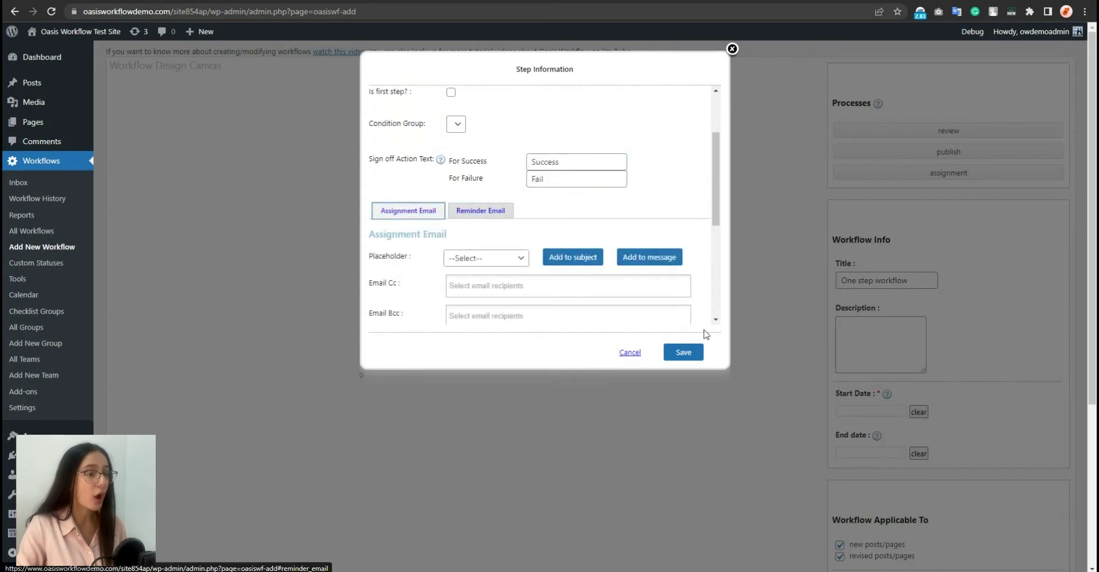
{"action": "left_click", "coordinate": [683, 353]}
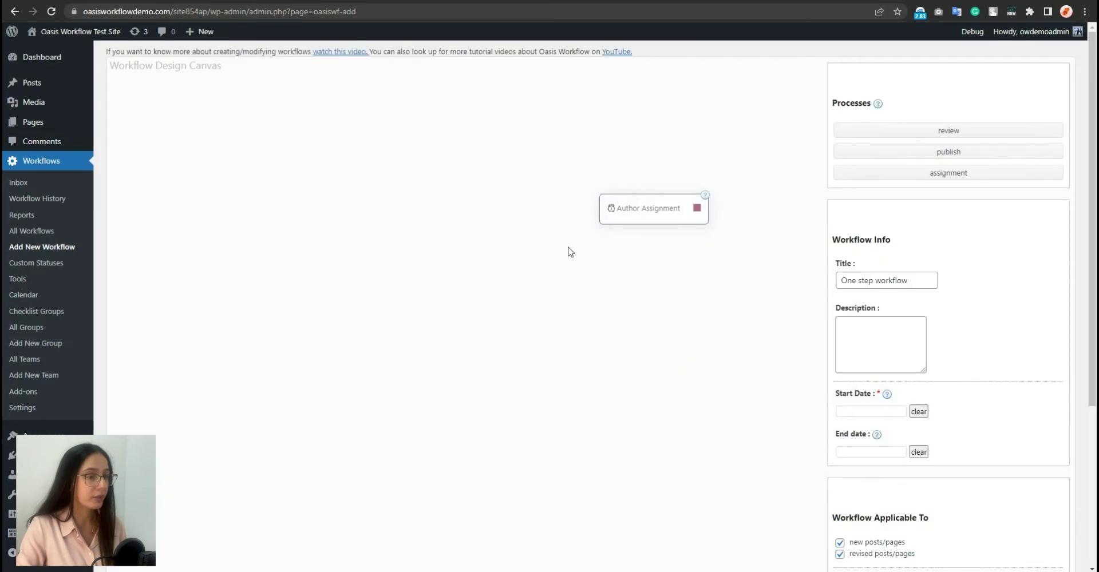
Add a publish step named 'Review and Publish' assigned to the Administrator role
{"action": "left_click_drag", "start_coordinate": [893, 150], "coordinate": [366, 171]}
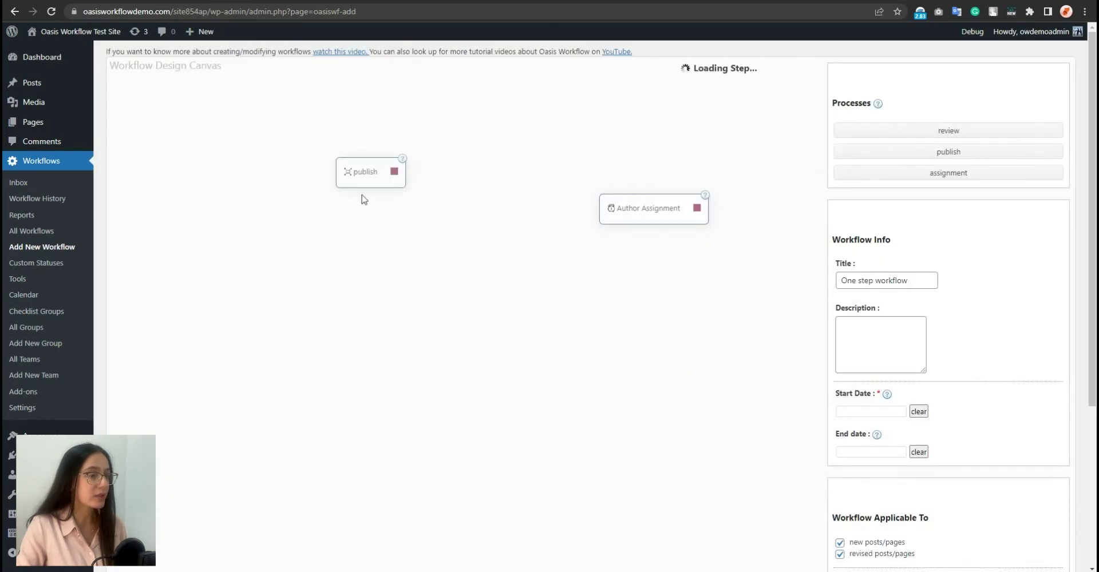
{"action": "key", "text": "Home"}
{"action": "type", "text": "Revie "}
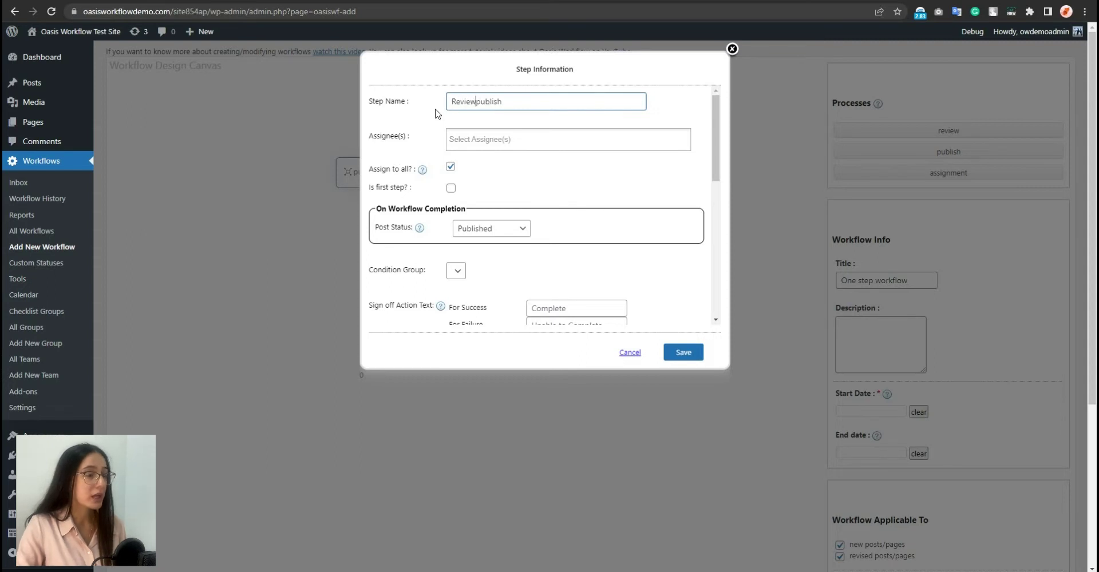
{"action": "type", "text": " and P"}
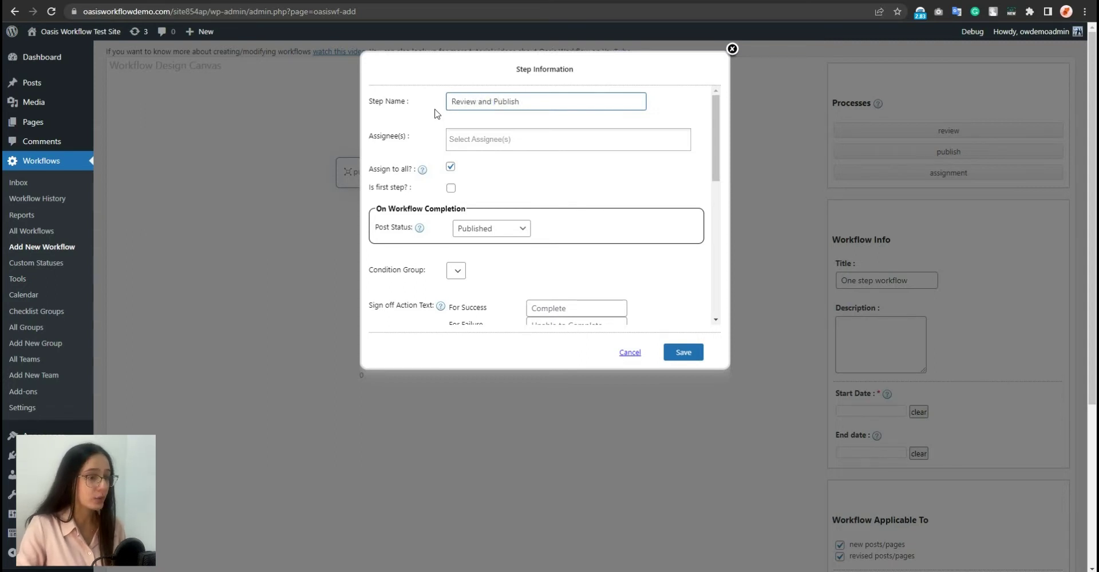
{"action": "left_click", "coordinate": [458, 140]}
{"action": "left_click", "coordinate": [496, 177]}
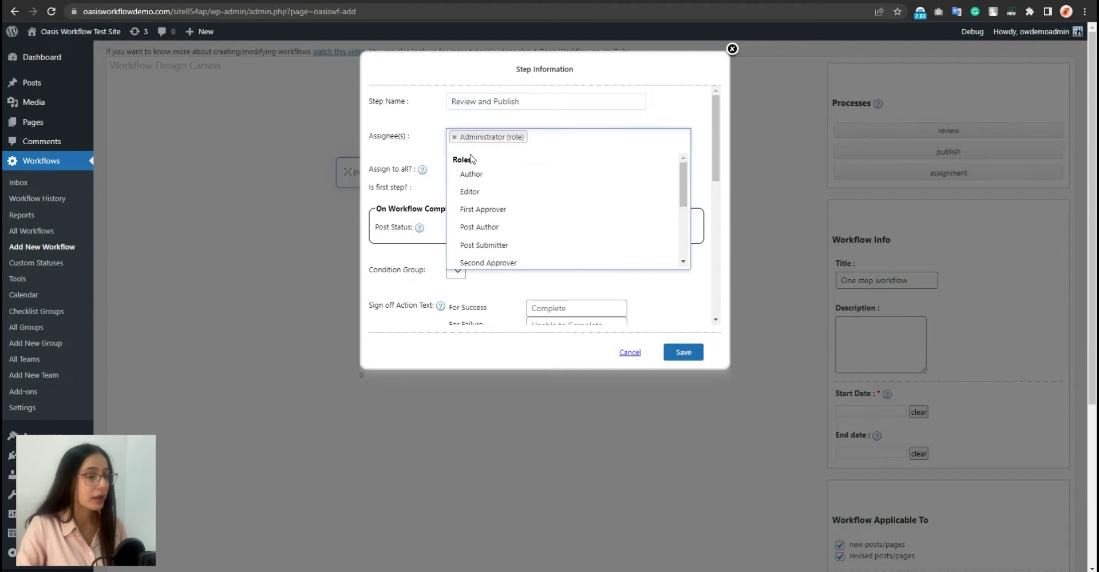
{"action": "left_click", "coordinate": [444, 184]}
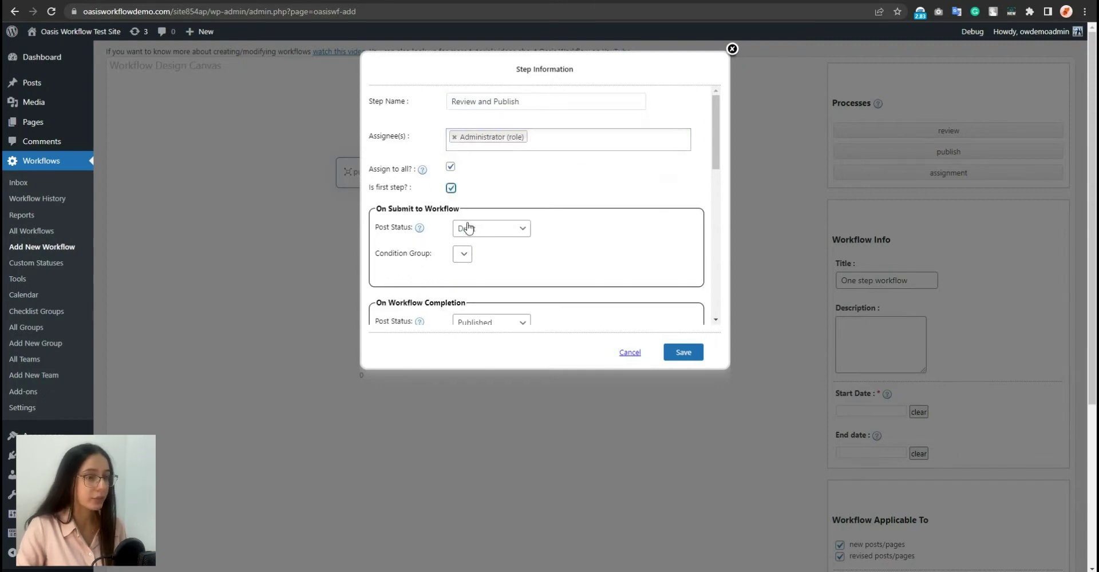
Set submission status to Pending and completion status to Published, then save the step
{"action": "left_click", "coordinate": [469, 229]}
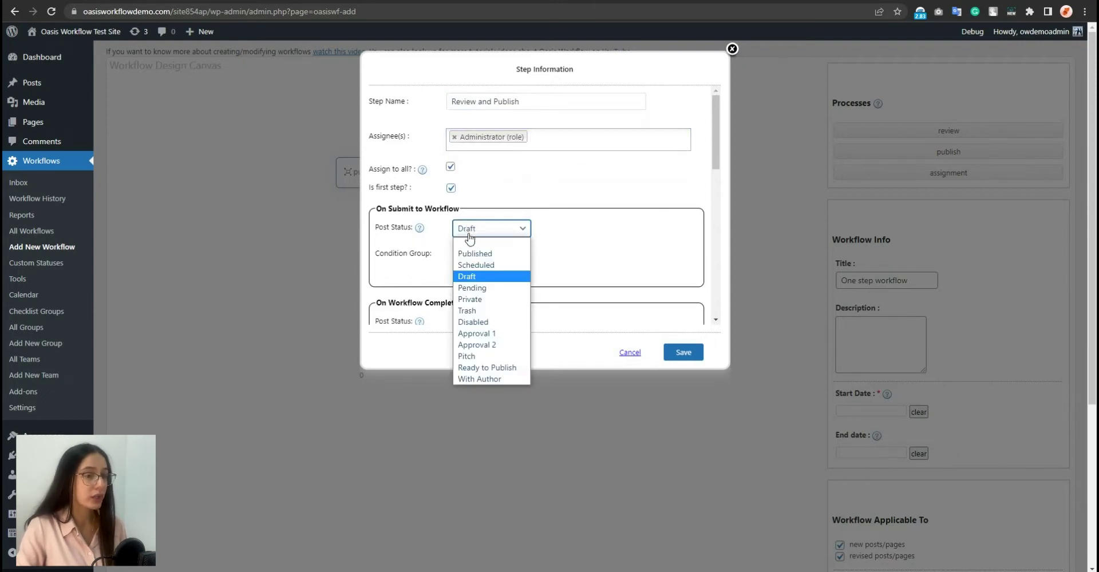
{"action": "left_click", "coordinate": [473, 288]}
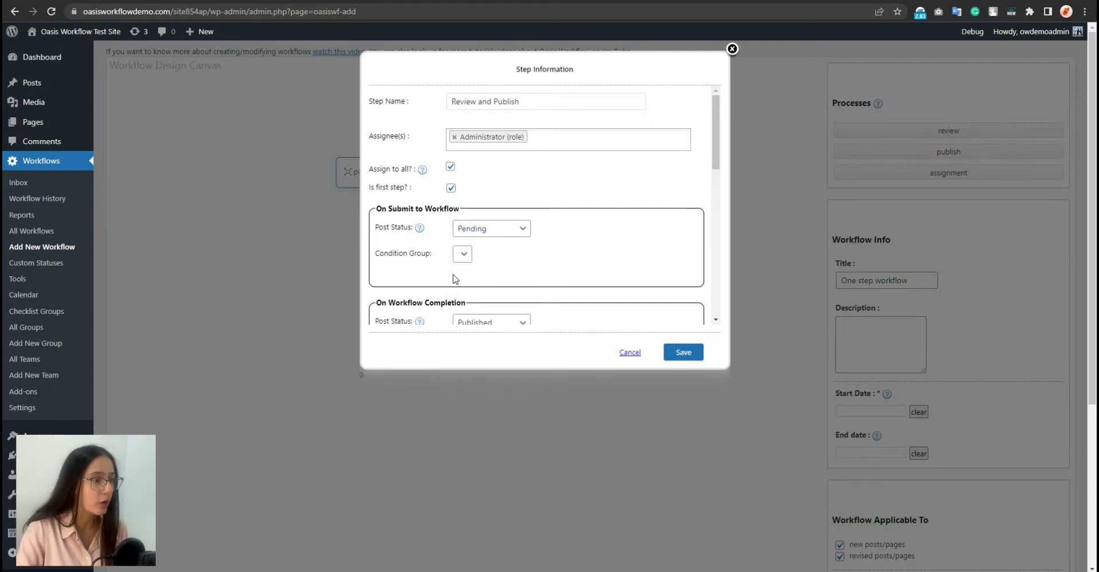
{"action": "scroll", "coordinate": [459, 278], "scroll_direction": "down", "scroll_amount": 1}
{"action": "left_click", "coordinate": [466, 269]}
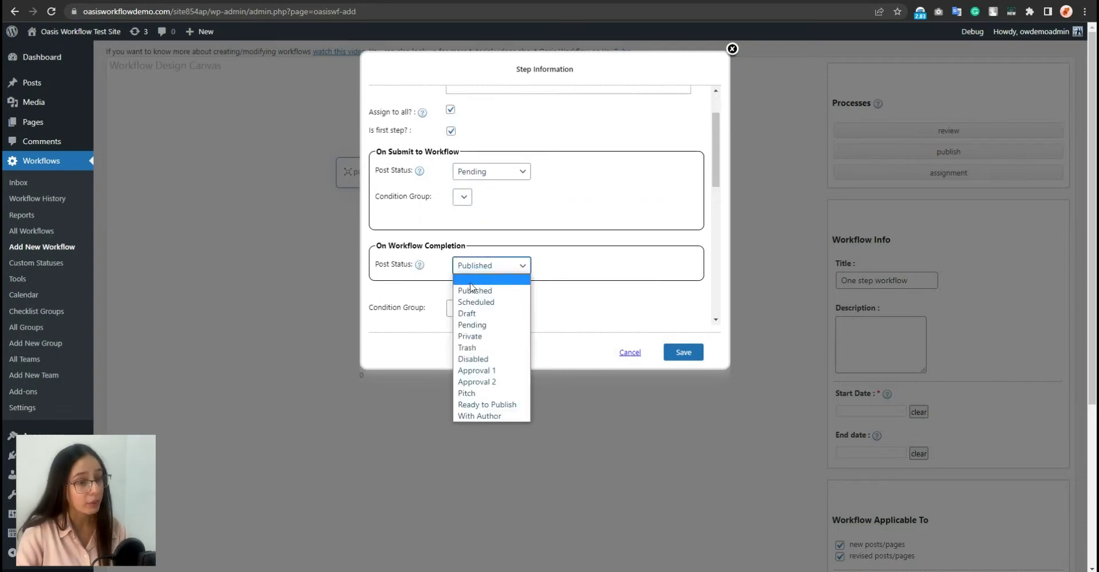
{"action": "left_click", "coordinate": [474, 290]}
{"action": "scroll", "coordinate": [484, 251], "scroll_direction": "down", "scroll_amount": 3}
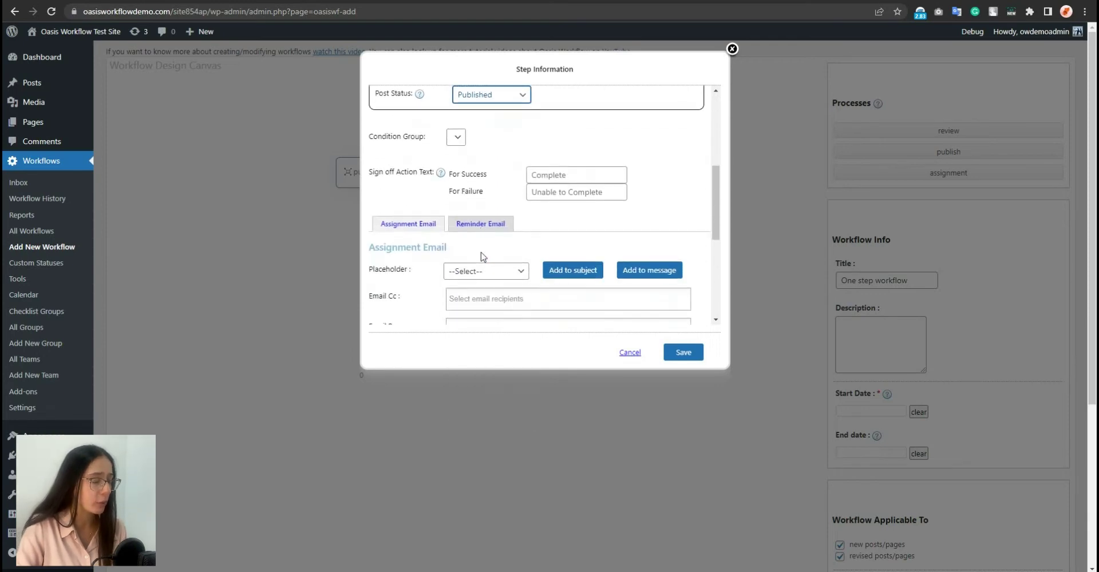
{"action": "scroll", "coordinate": [484, 261], "scroll_direction": "down", "scroll_amount": 3}
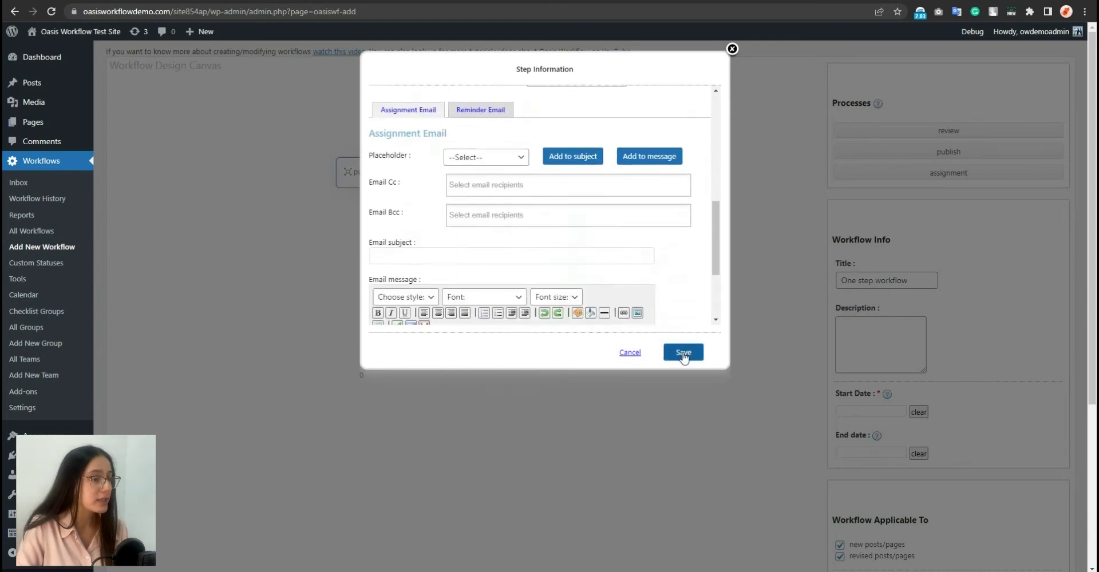
{"action": "left_click", "coordinate": [683, 352]}
{"action": "left_click_drag", "start_coordinate": [365, 191], "coordinate": [345, 227]}
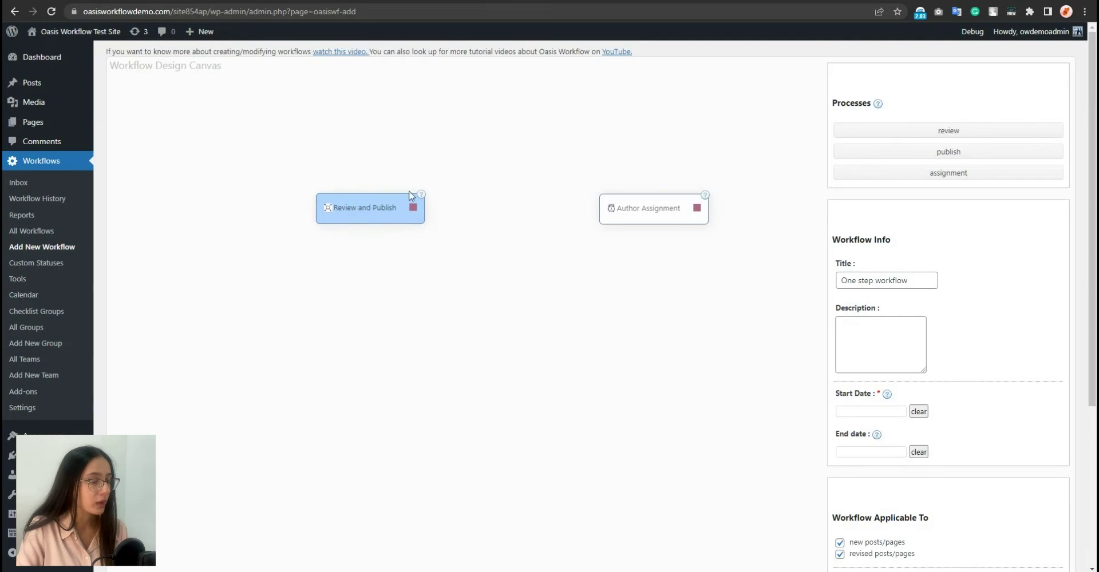
Link Review and Publish to Author Assignment as a Pending failure path
{"action": "left_click_drag", "start_coordinate": [412, 207], "coordinate": [697, 210]}
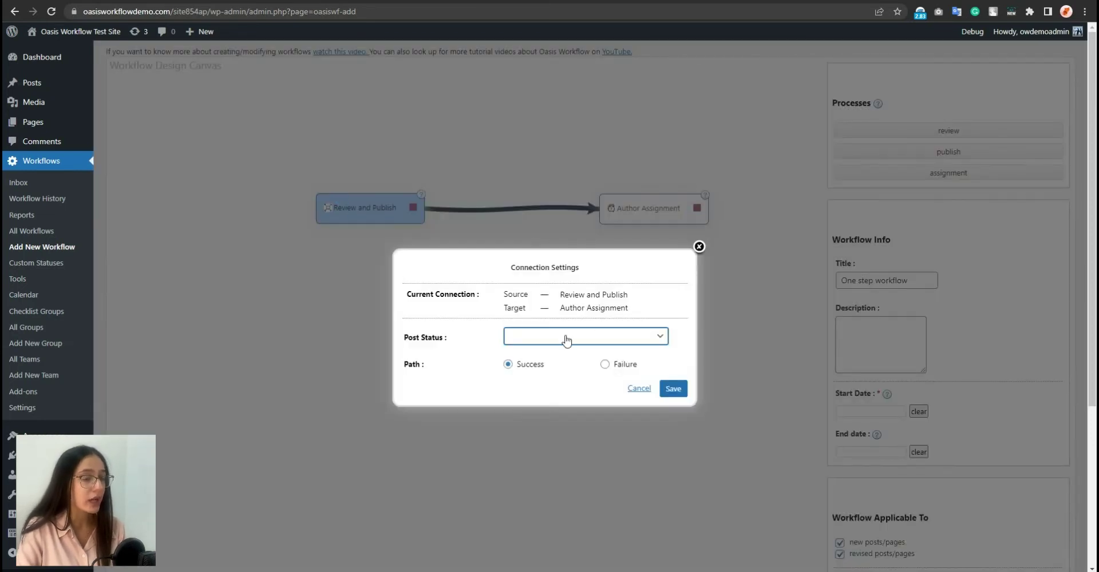
{"action": "left_click", "coordinate": [605, 364]}
{"action": "left_click", "coordinate": [579, 338]}
{"action": "left_click", "coordinate": [581, 373]}
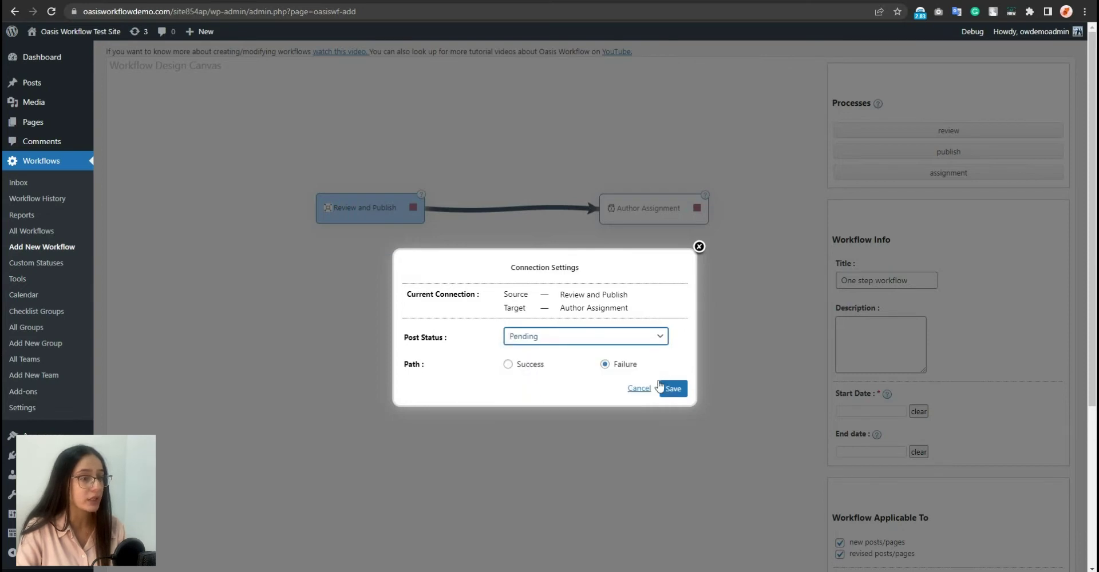
{"action": "left_click", "coordinate": [673, 389]}
Link Author Assignment back to Review and Publish as a Pending success path
{"action": "left_click_drag", "start_coordinate": [697, 207], "coordinate": [410, 208]}
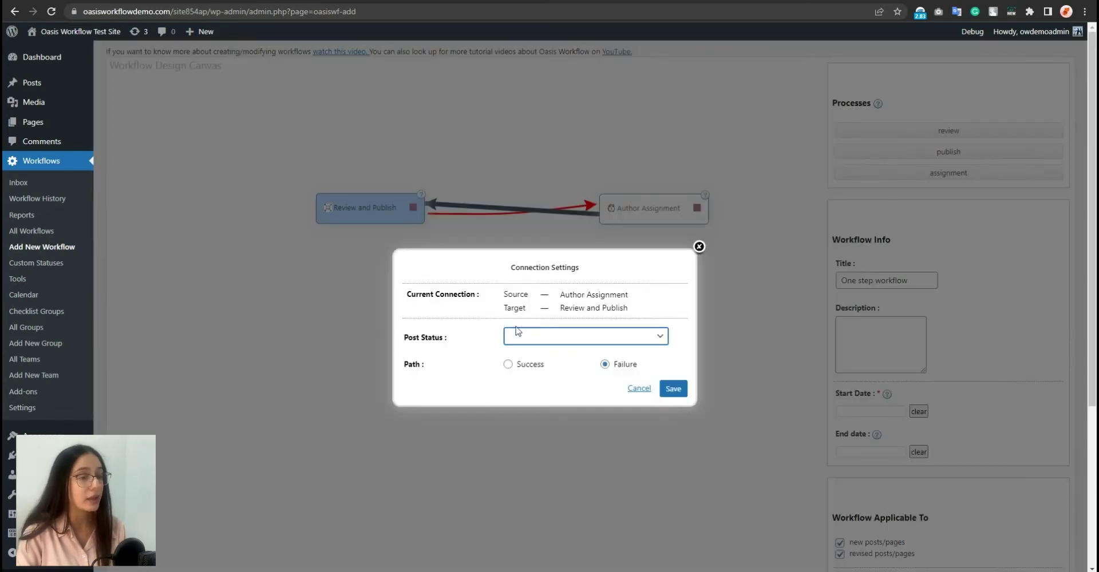
{"action": "left_click", "coordinate": [508, 364]}
{"action": "left_click", "coordinate": [522, 336]}
{"action": "left_click", "coordinate": [543, 375]}
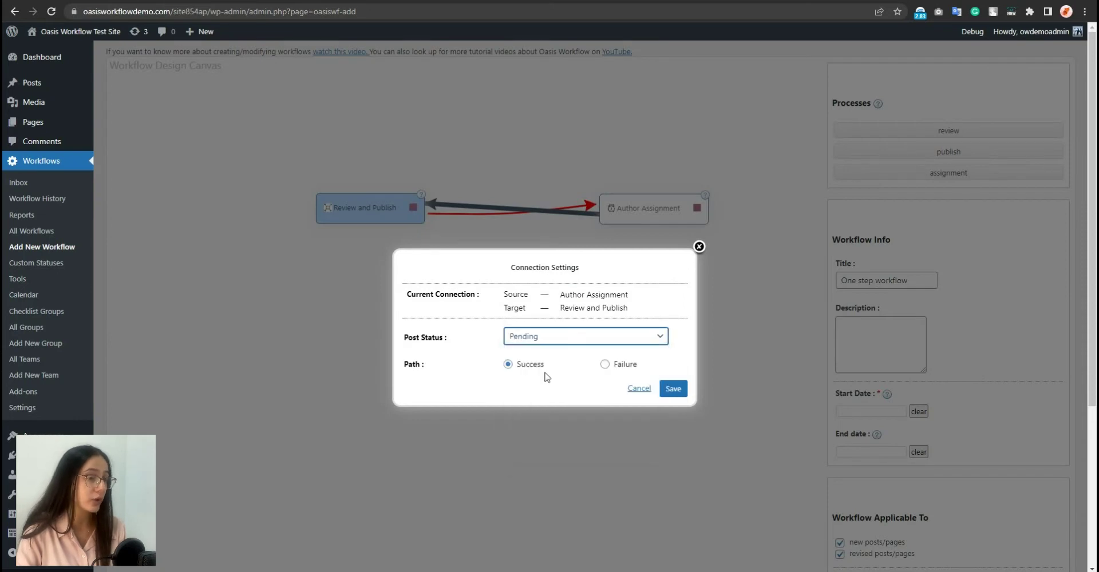
{"action": "left_click", "coordinate": [672, 389]}
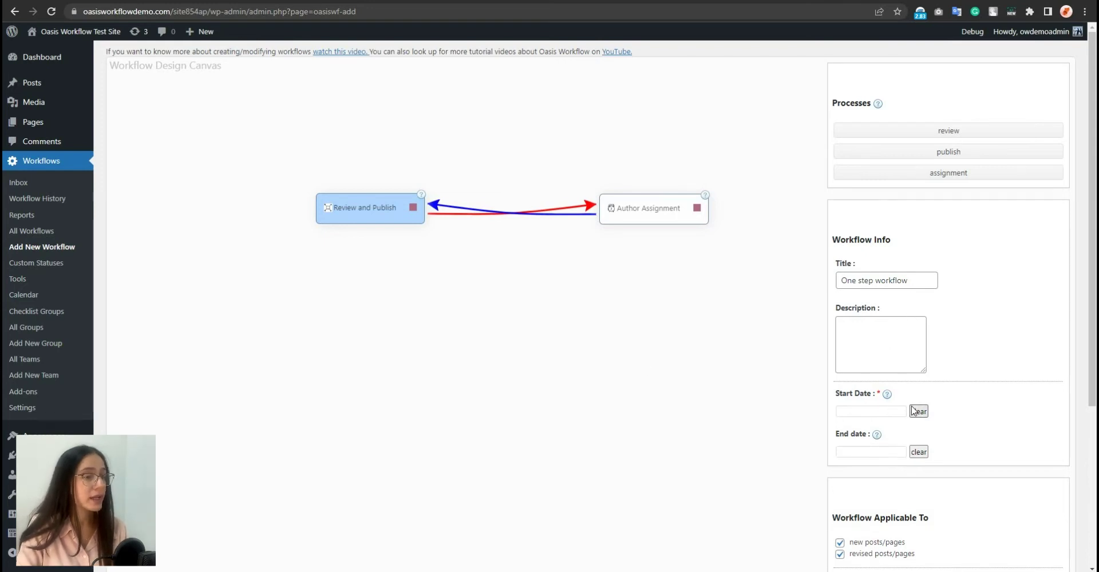
Set the workflow start date to June 12, 2022 and save the One step workflow
{"action": "left_click", "coordinate": [883, 412]}
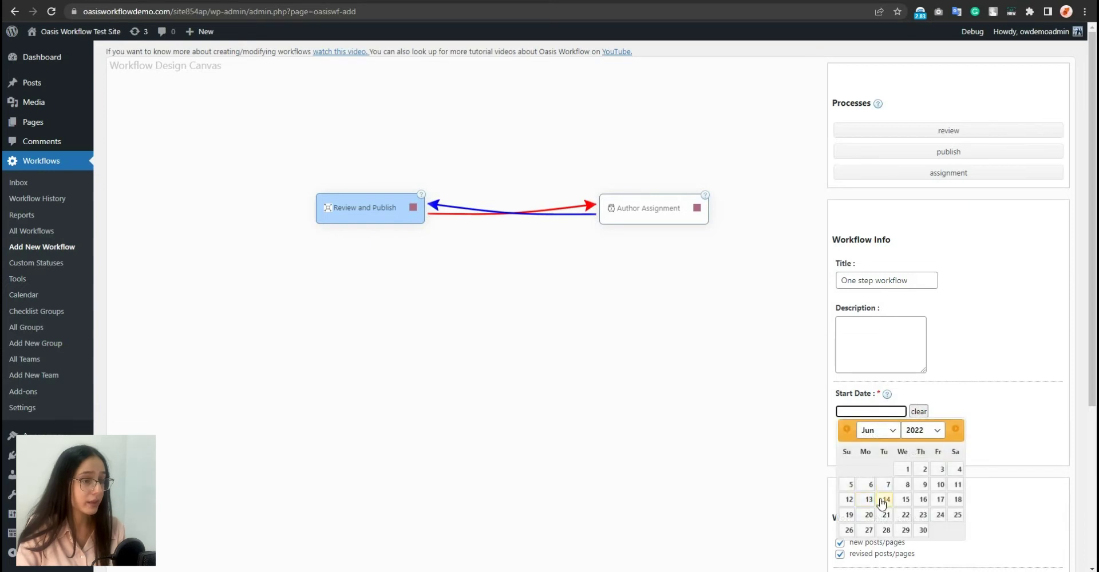
{"action": "left_click", "coordinate": [849, 500]}
{"action": "scroll", "coordinate": [809, 427], "scroll_direction": "down", "scroll_amount": 2}
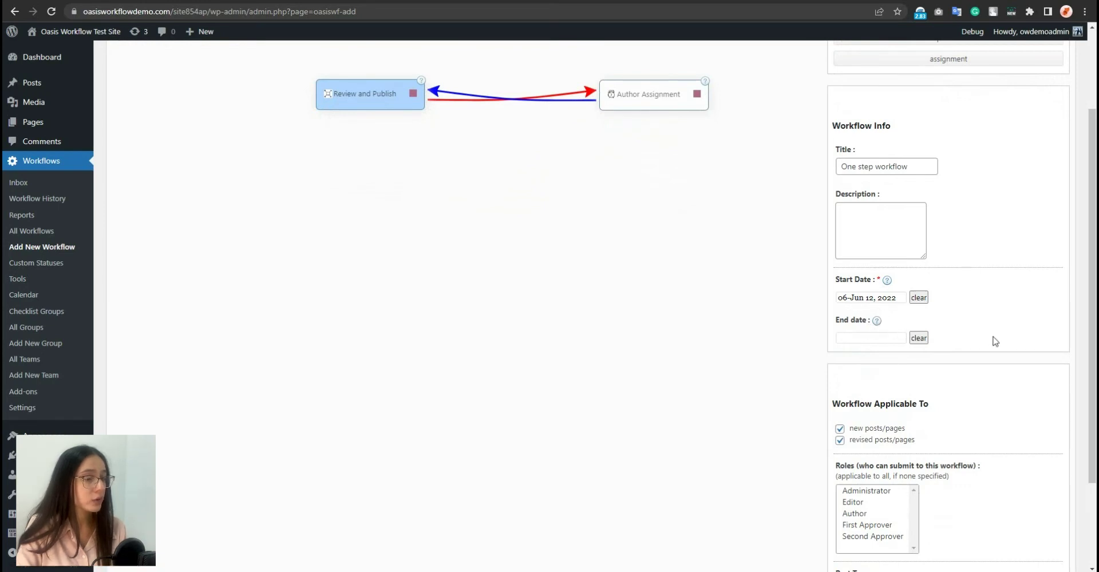
{"action": "scroll", "coordinate": [996, 341], "scroll_direction": "down", "scroll_amount": 2}
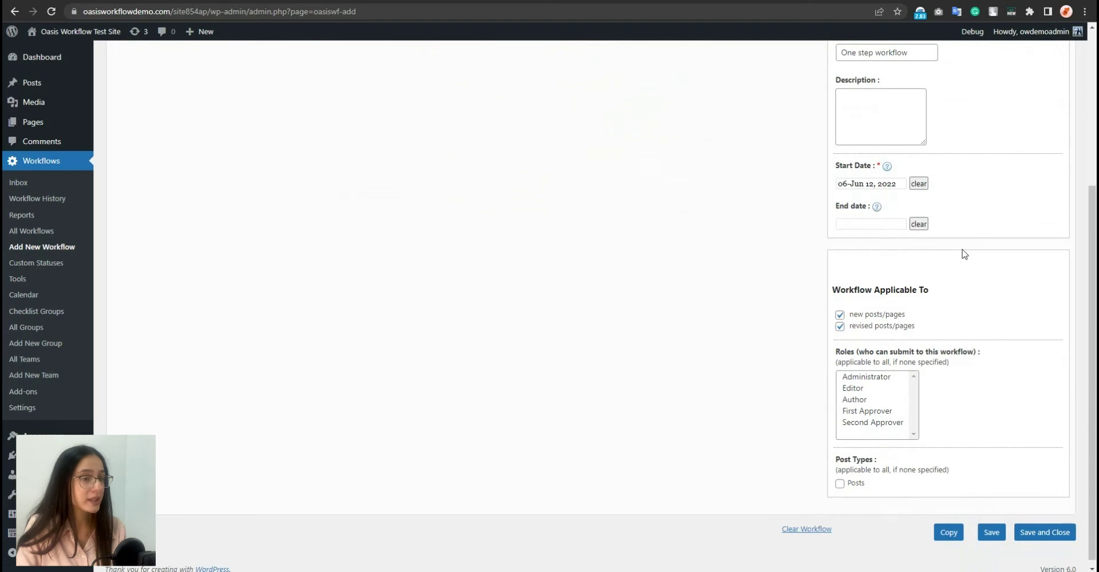
{"action": "scroll", "coordinate": [964, 254], "scroll_direction": "down", "scroll_amount": 1}
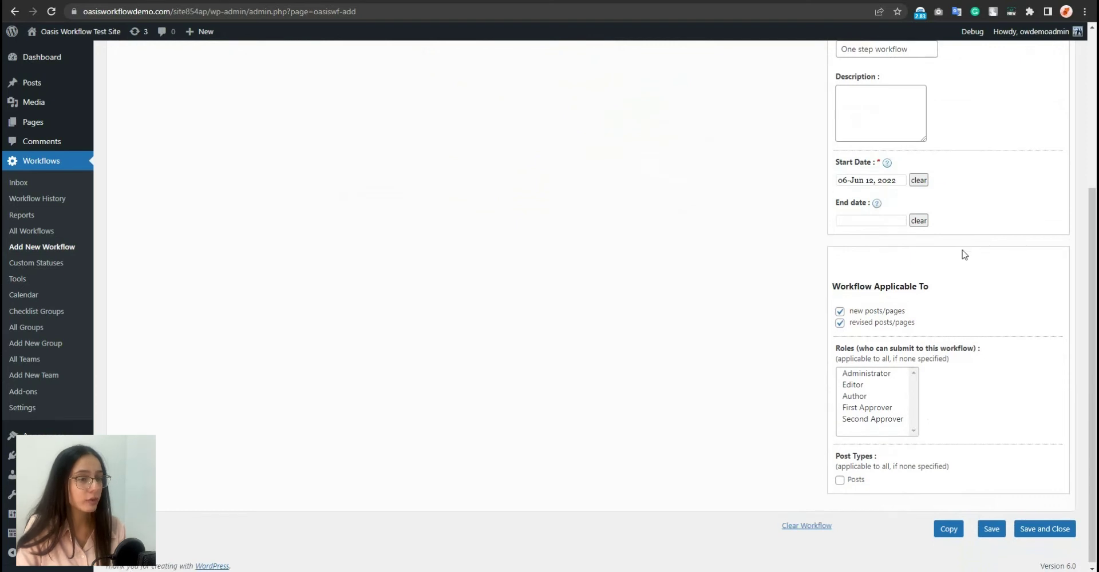
{"action": "left_click", "coordinate": [986, 534]}
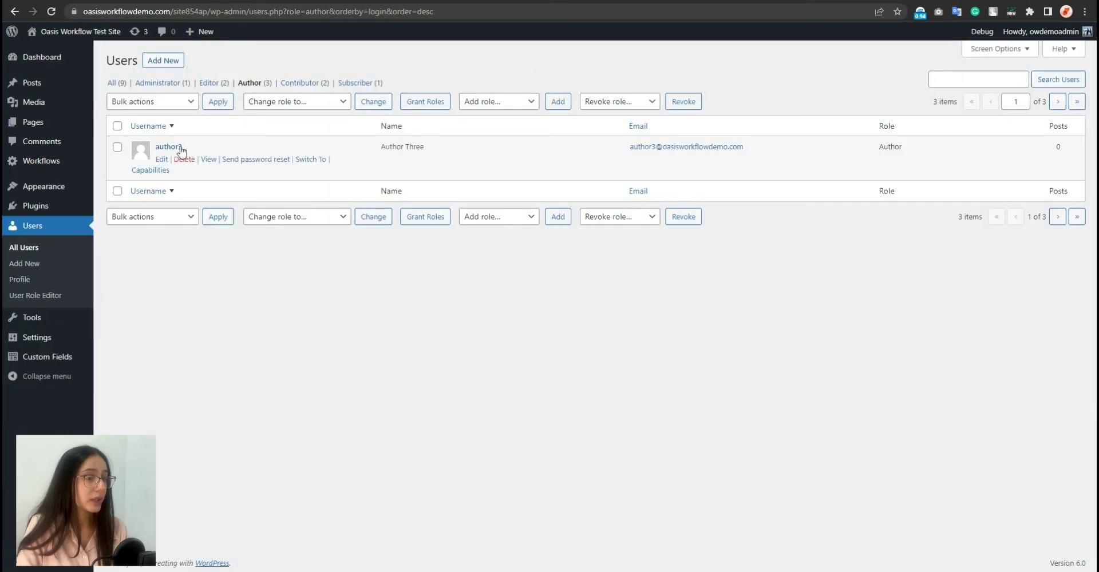
Switch to the author user and start a new post, dismissing the editor guide
{"action": "left_click", "coordinate": [309, 162]}
{"action": "left_click", "coordinate": [27, 84]}
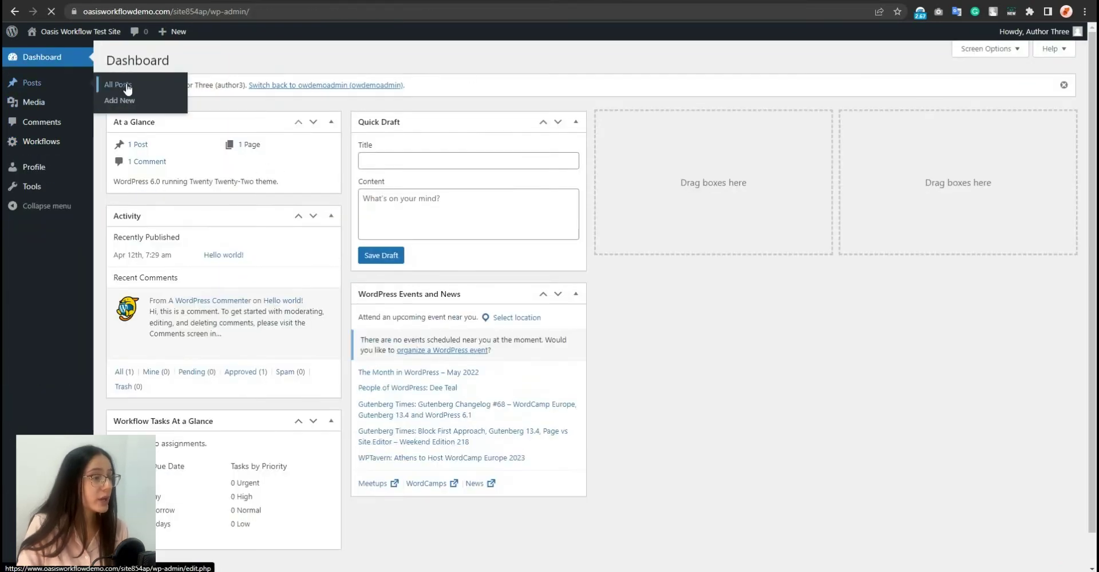
{"action": "left_click", "coordinate": [161, 60]}
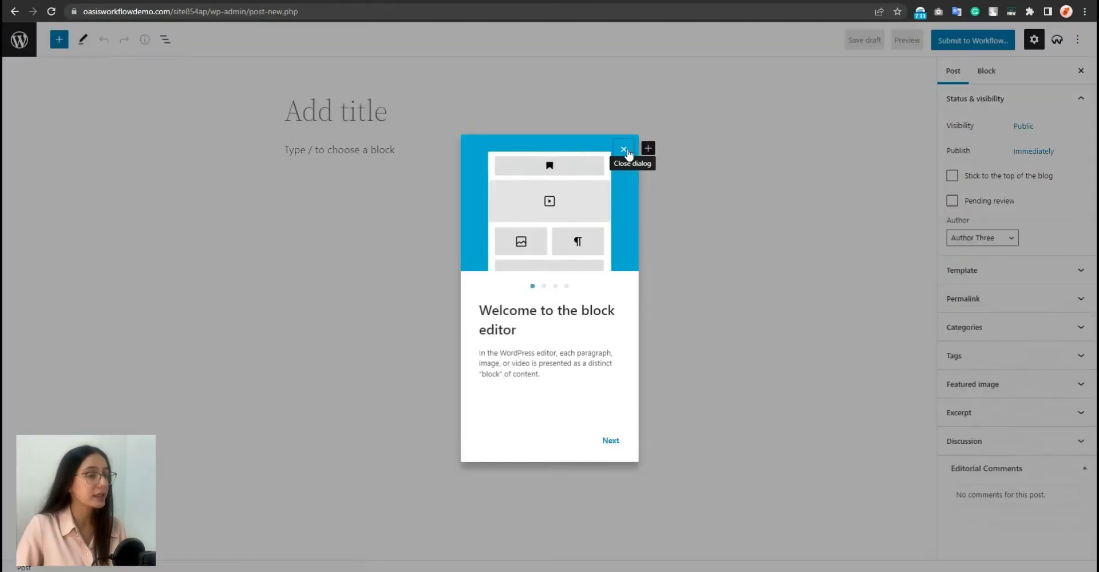
{"action": "left_click", "coordinate": [623, 150]}
Title the post 'Test workflow', paste lorem ipsum body text, and open workflow submission
{"action": "left_click", "coordinate": [343, 112]}
{"action": "type", "text": "Test"}
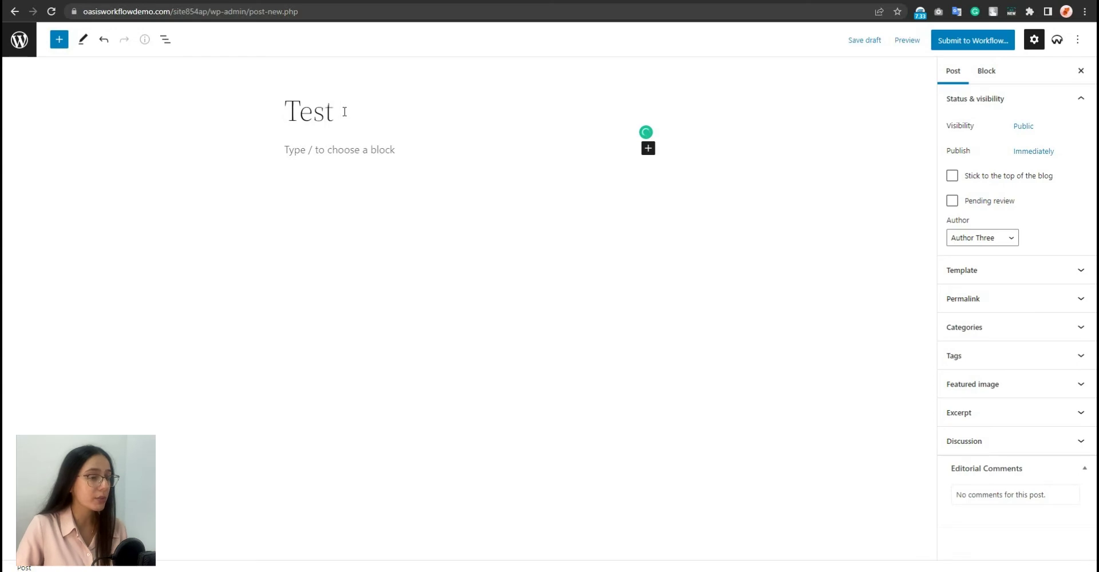
{"action": "type", "text": " workflow"}
{"action": "key", "text": "Return"}
{"action": "key", "text": "ctrl+v"}
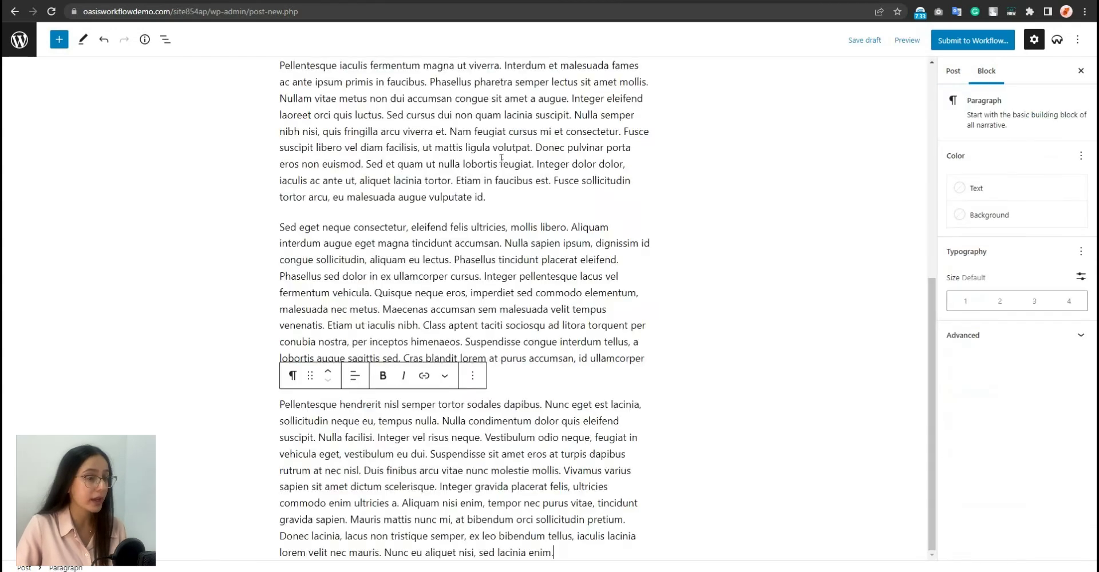
{"action": "scroll", "coordinate": [810, 216], "scroll_direction": "up", "scroll_amount": 3}
{"action": "scroll", "coordinate": [810, 217], "scroll_direction": "up", "scroll_amount": 4}
{"action": "left_click", "coordinate": [960, 41]}
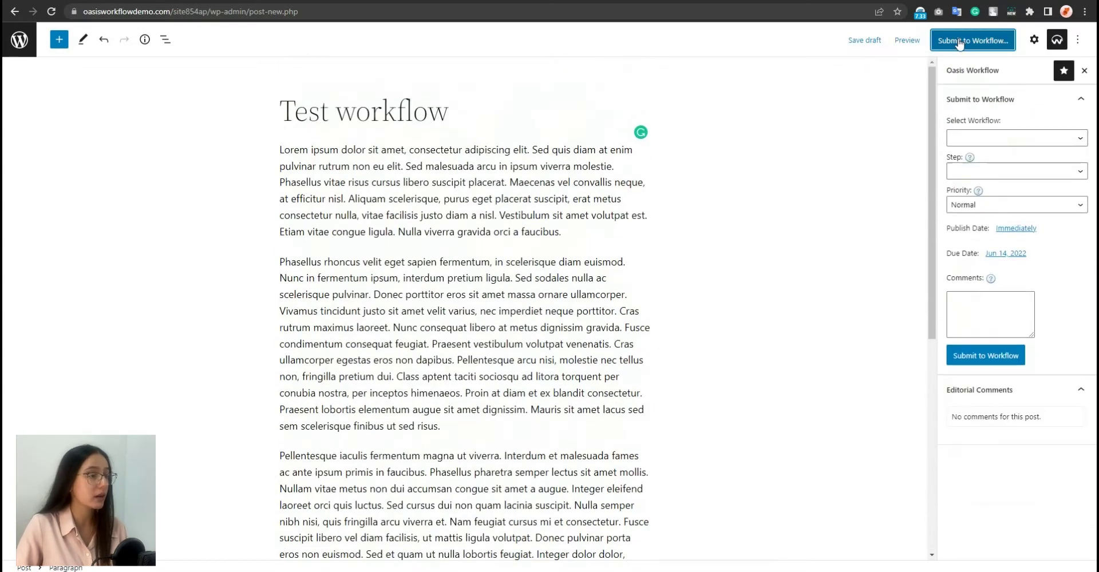
Submit 'Test workflow' to One step workflow at High priority with comment 'Author comment'
{"action": "left_click", "coordinate": [983, 137]}
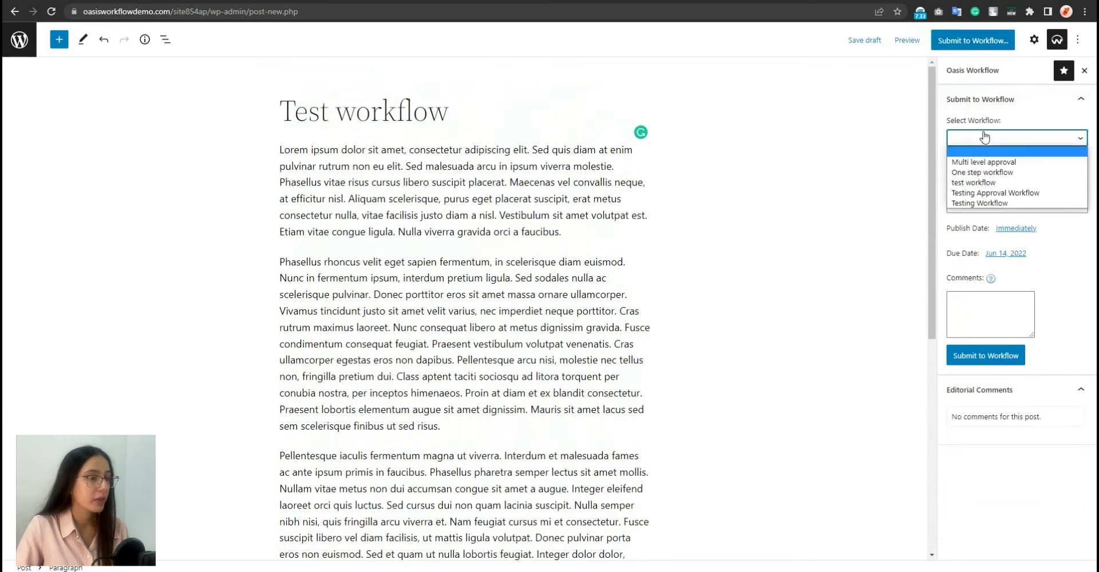
{"action": "left_click", "coordinate": [984, 173]}
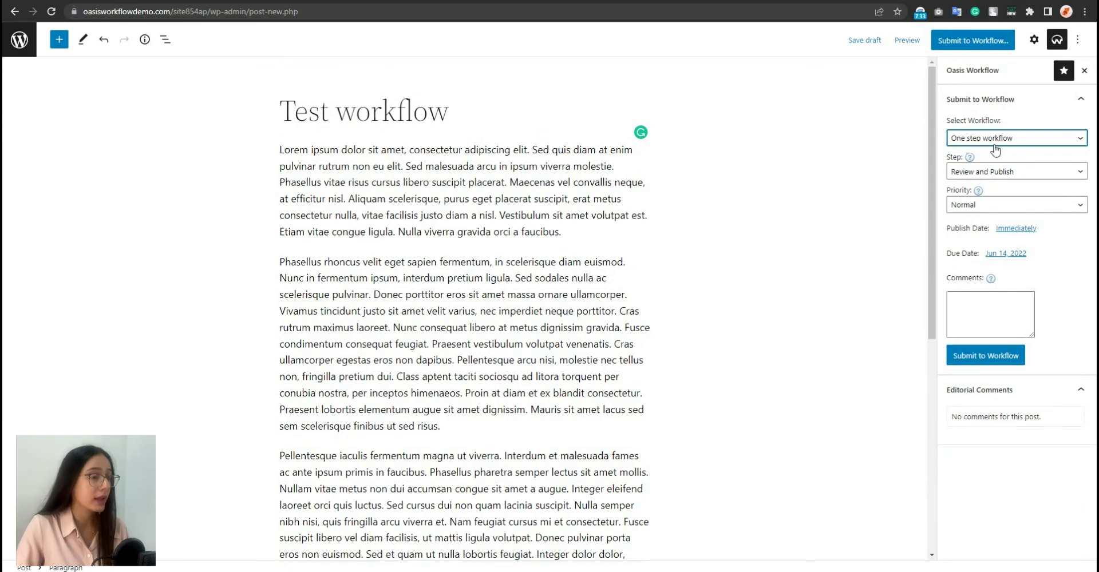
{"action": "left_click", "coordinate": [988, 174]}
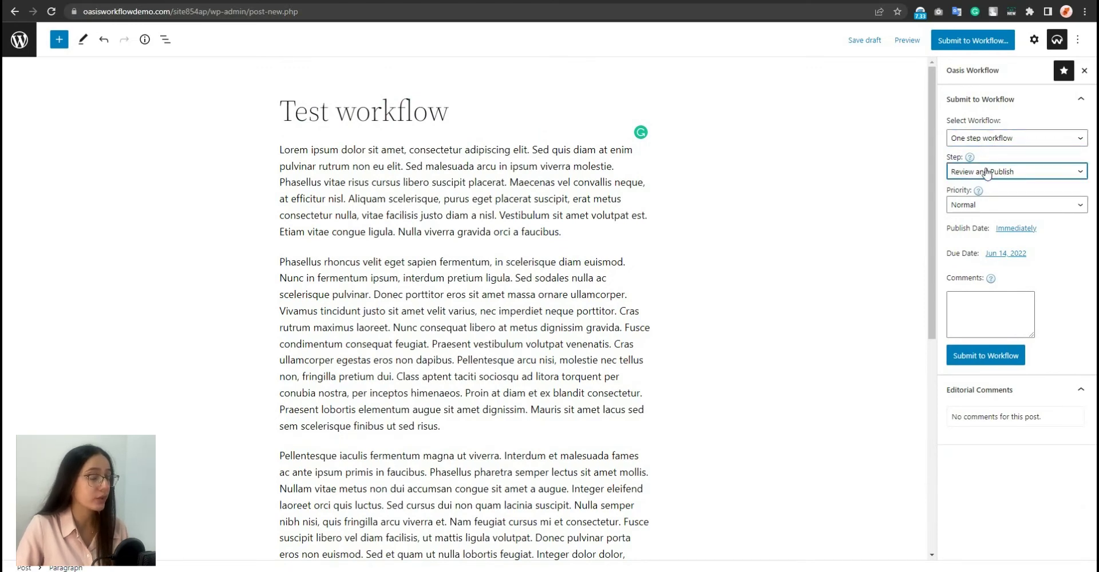
{"action": "left_click", "coordinate": [998, 204]}
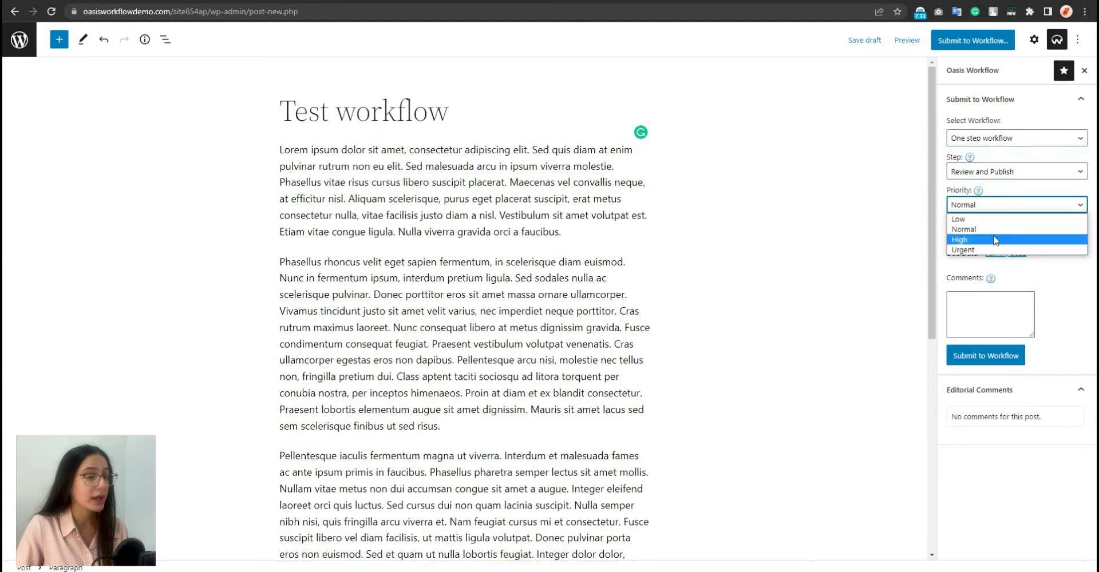
{"action": "left_click", "coordinate": [991, 241]}
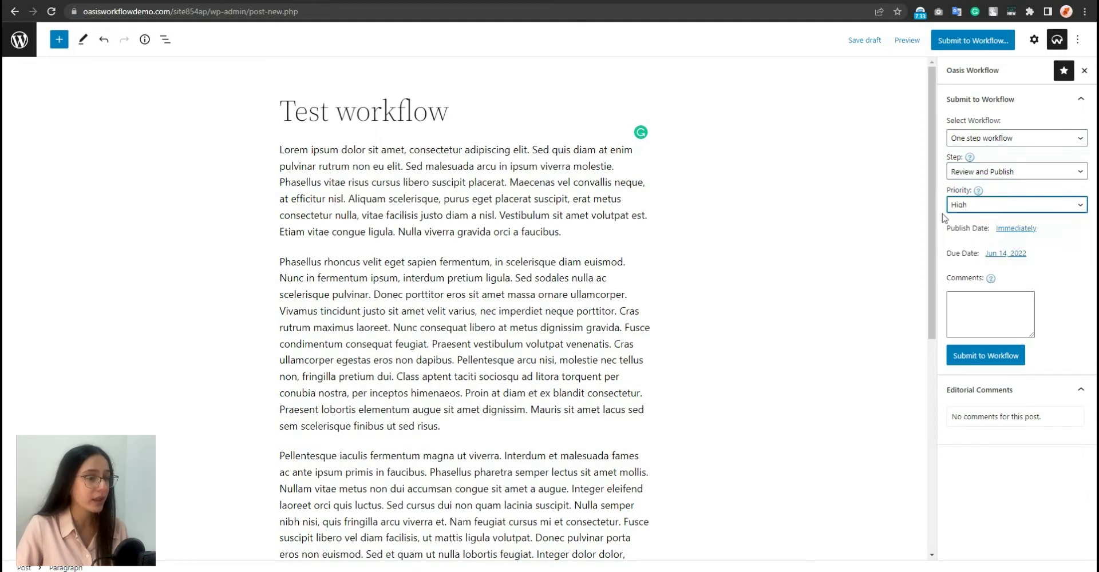
{"action": "left_click", "coordinate": [943, 217]}
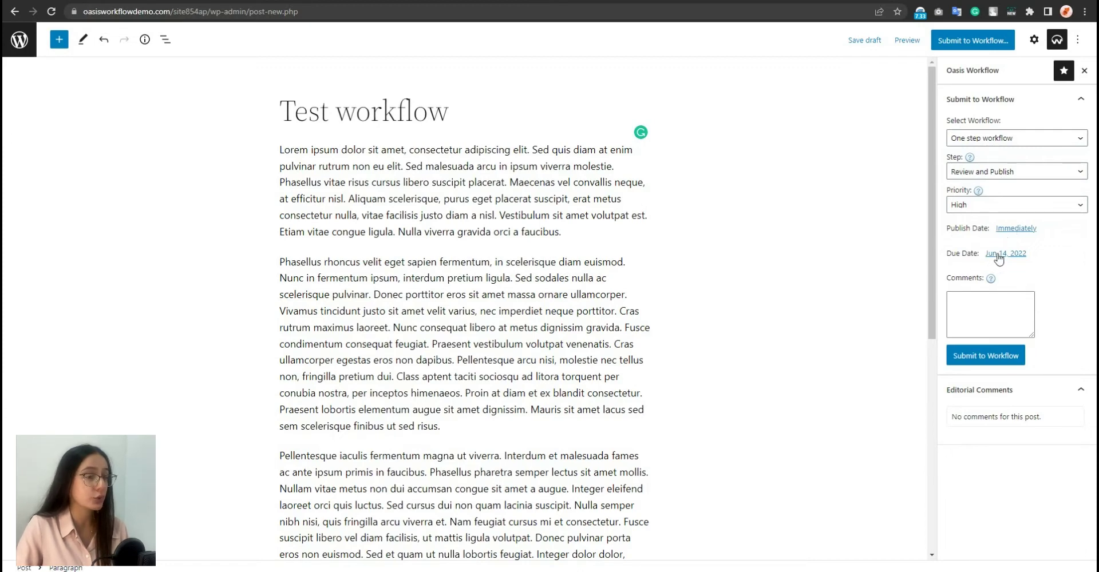
{"action": "left_click", "coordinate": [983, 307]}
{"action": "type", "text": "Author comment"}
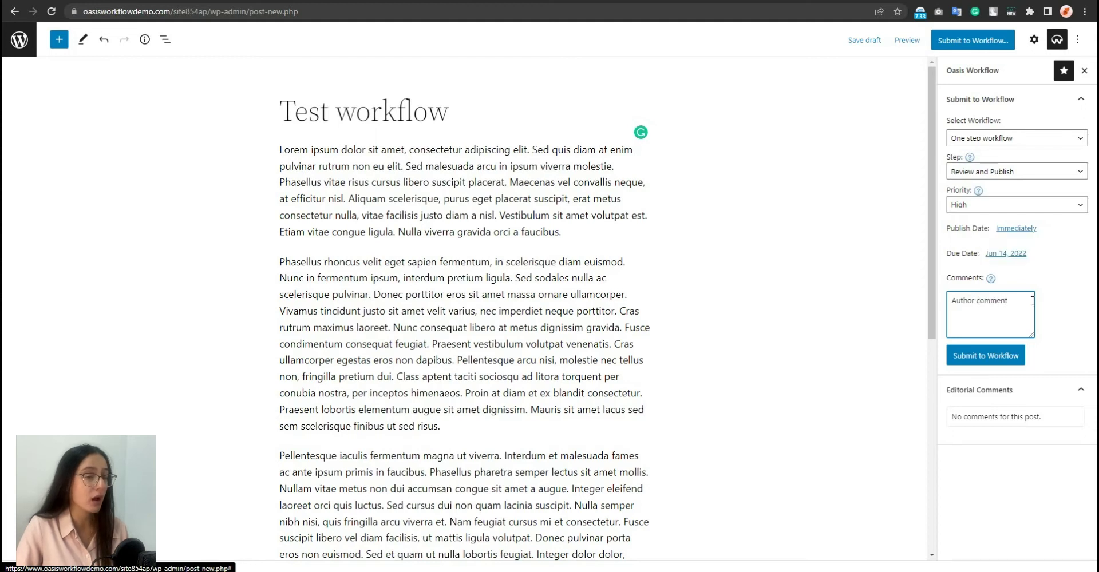
{"action": "left_click", "coordinate": [986, 356]}
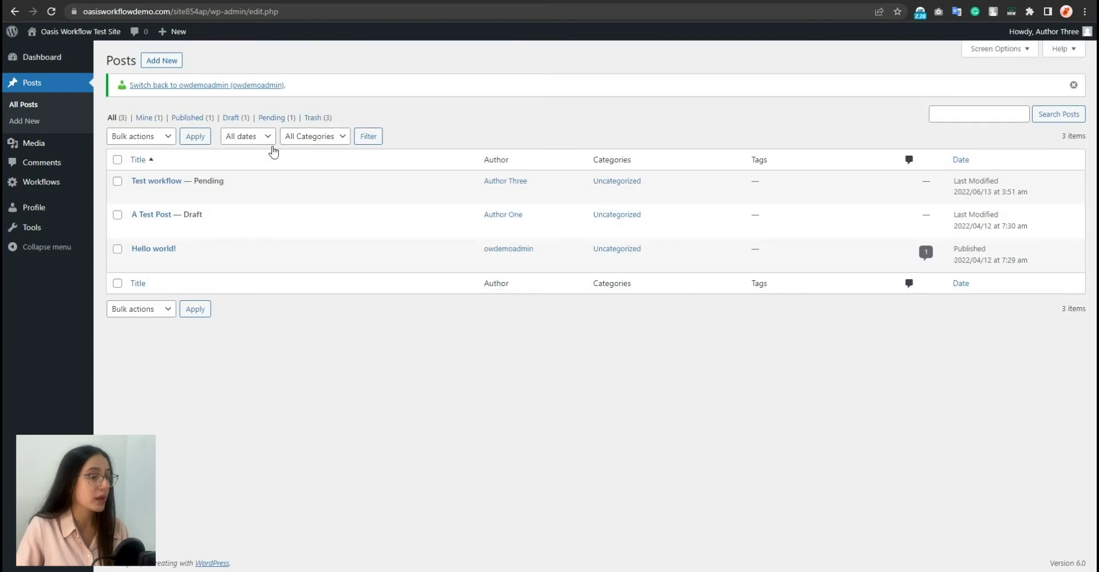
Switch back to the administrator, read the author's editorial comment, and open the pending post
{"action": "left_click", "coordinate": [203, 86]}
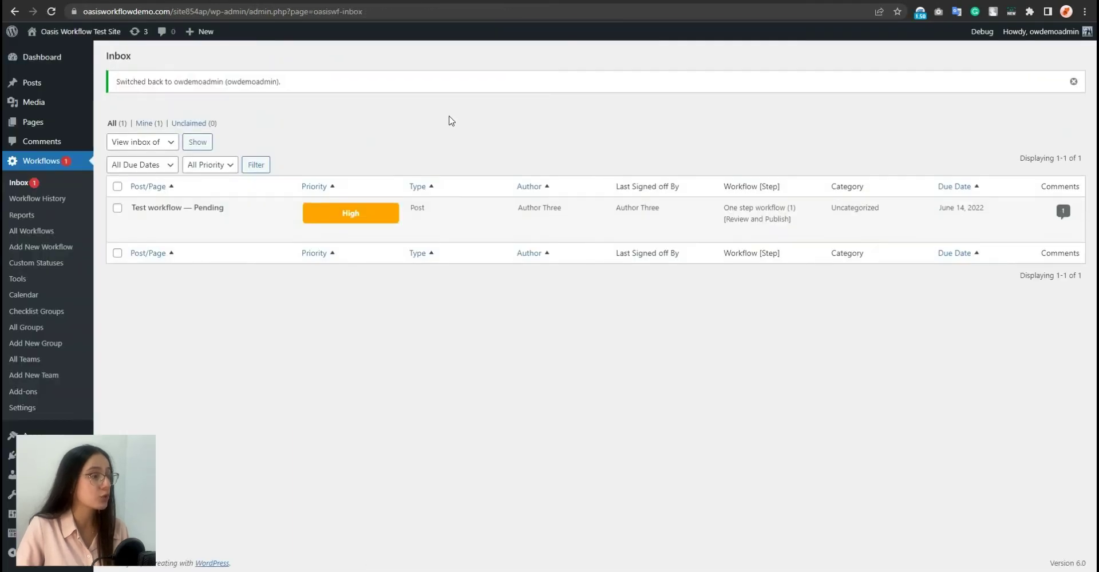
{"action": "mouse_move", "coordinate": [550, 214]}
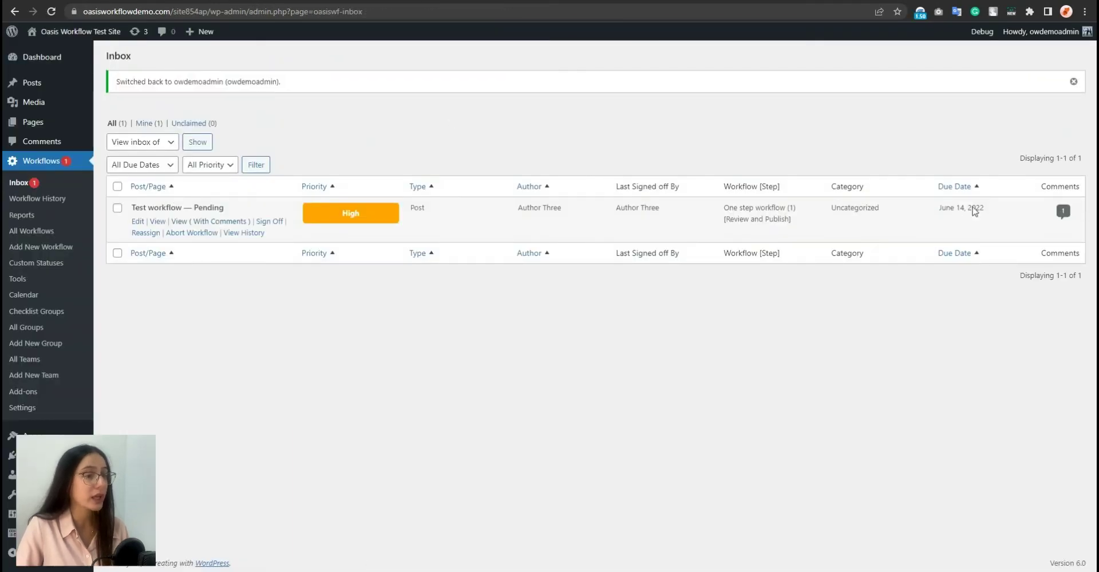
{"action": "left_click", "coordinate": [1063, 211]}
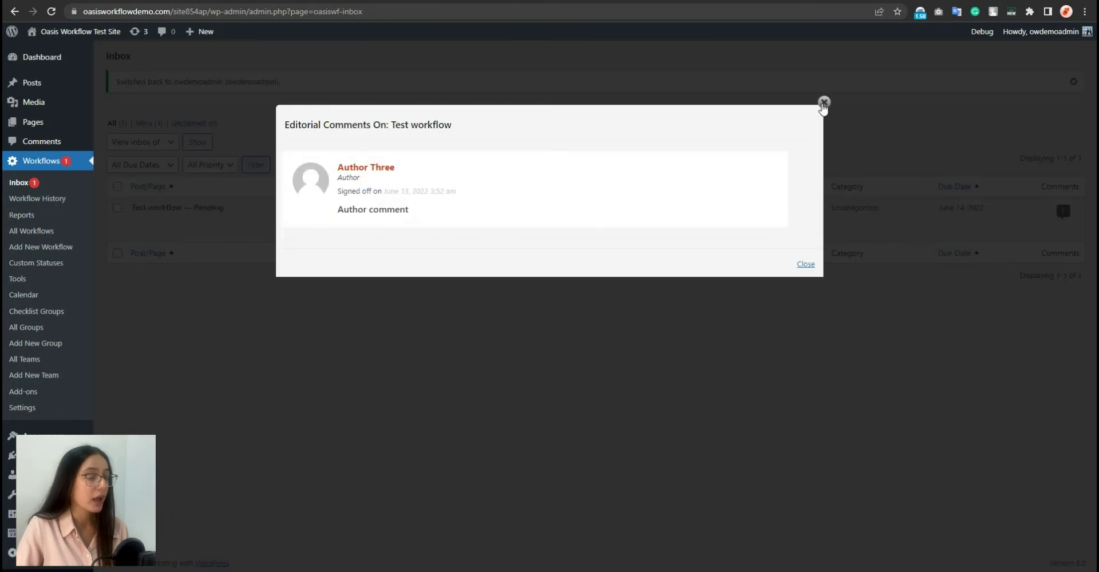
{"action": "left_click", "coordinate": [822, 103]}
{"action": "mouse_move", "coordinate": [177, 214]}
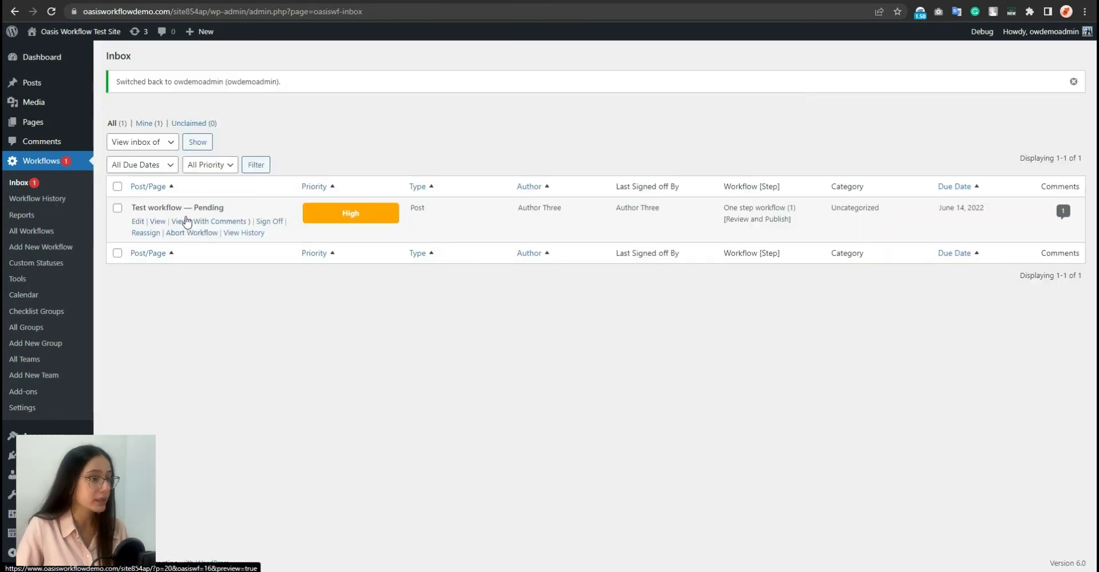
{"action": "left_click", "coordinate": [142, 222]}
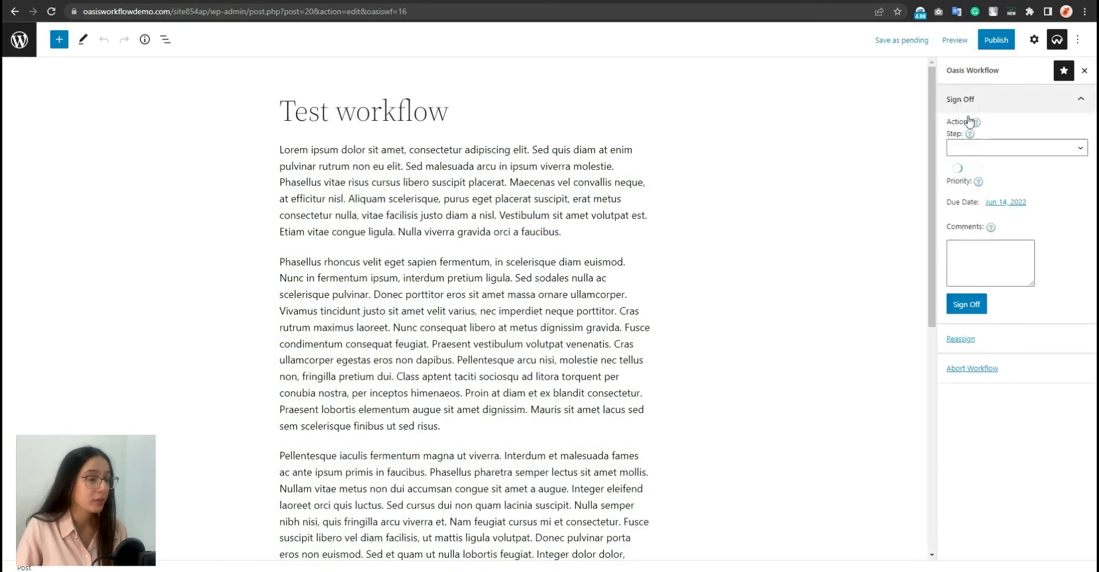
Sign off the review step as Complete with Publish immediately, then view the published post
{"action": "scroll", "coordinate": [655, 232], "scroll_direction": "down", "scroll_amount": 6}
{"action": "scroll", "coordinate": [655, 232], "scroll_direction": "up", "scroll_amount": 2}
{"action": "scroll", "coordinate": [655, 232], "scroll_direction": "up", "scroll_amount": 4}
{"action": "left_click", "coordinate": [1030, 135]}
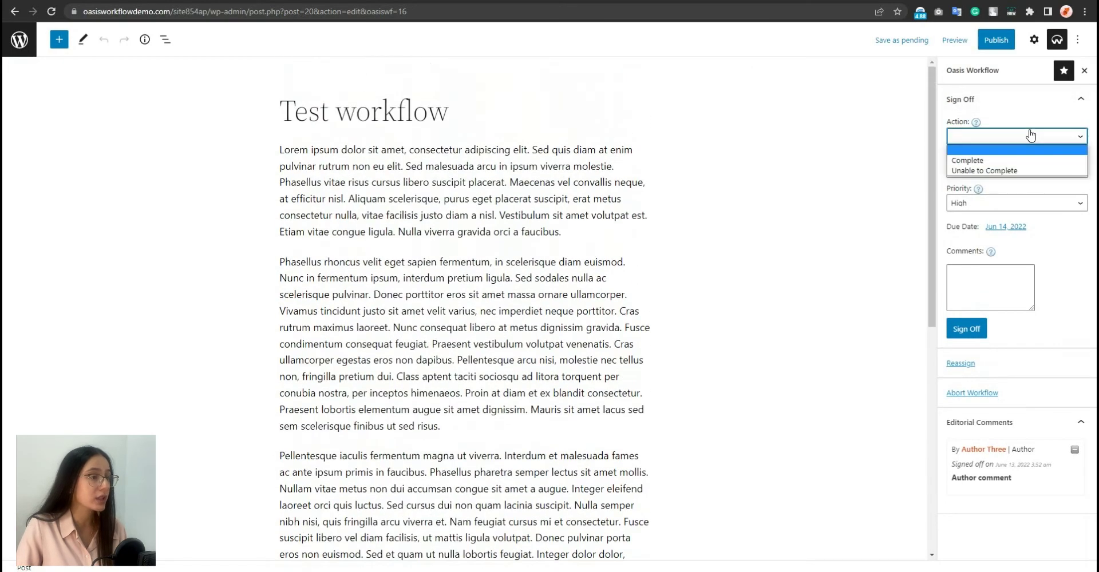
{"action": "left_click", "coordinate": [999, 160]}
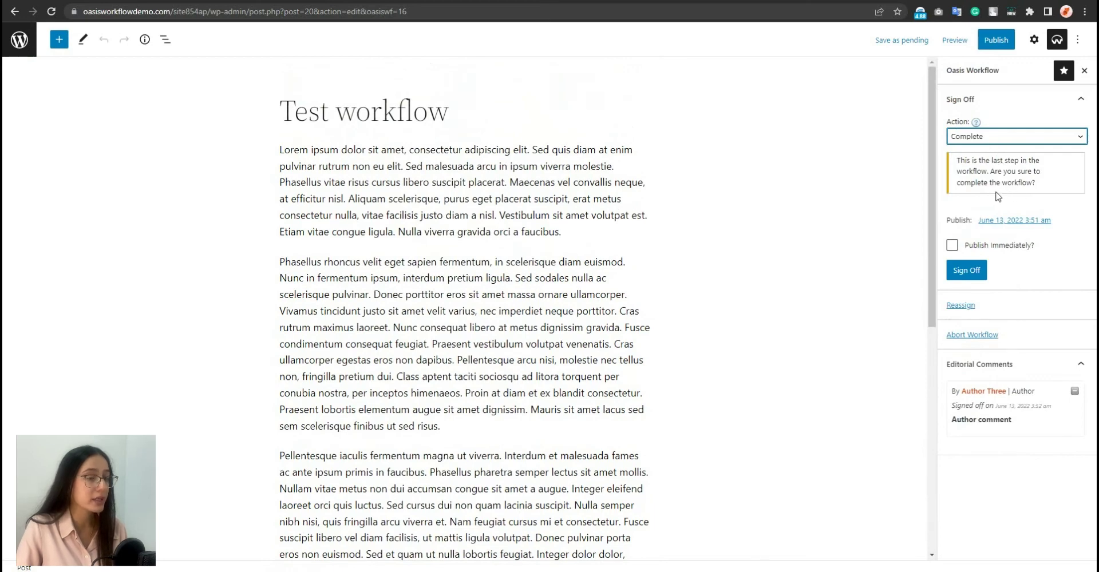
{"action": "left_click", "coordinate": [952, 246]}
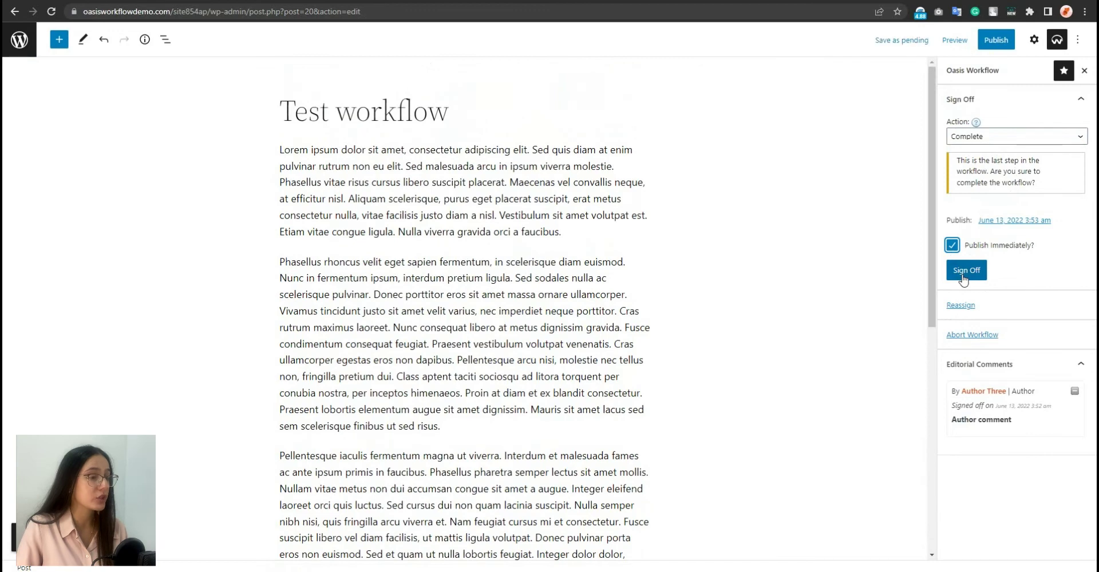
{"action": "left_click", "coordinate": [965, 272]}
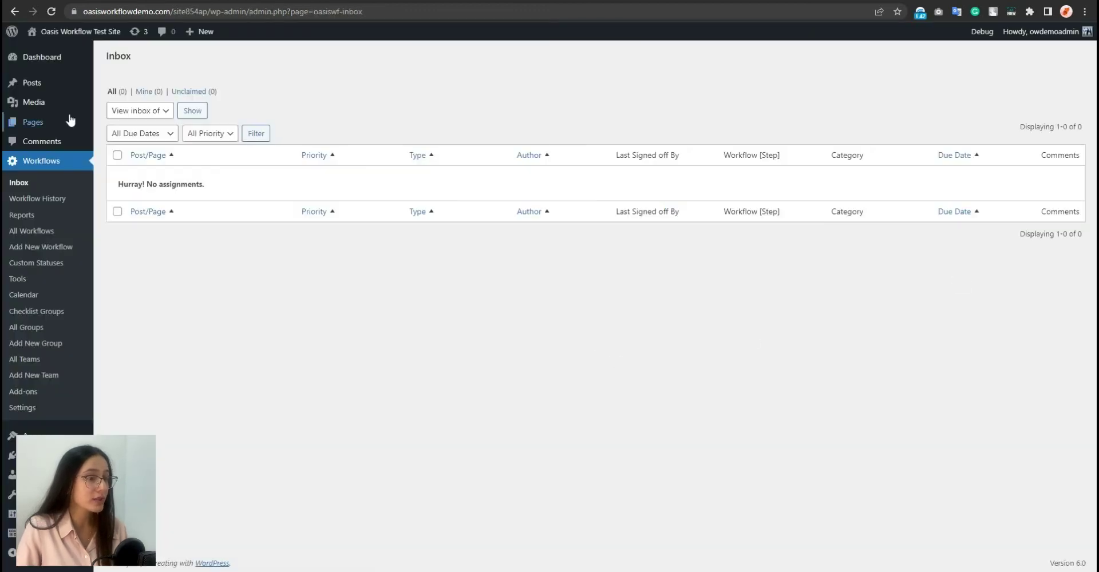
{"action": "left_click", "coordinate": [32, 81]}
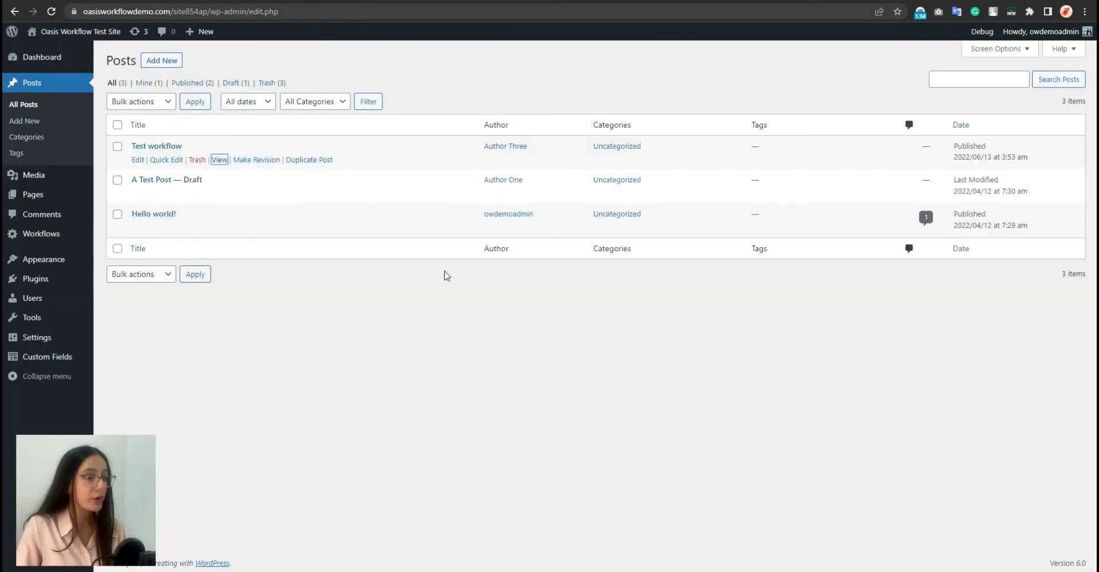
Look over the One step workflow design, then browse the Oasis Workflow add-ons
{"action": "left_click", "coordinate": [30, 233]}
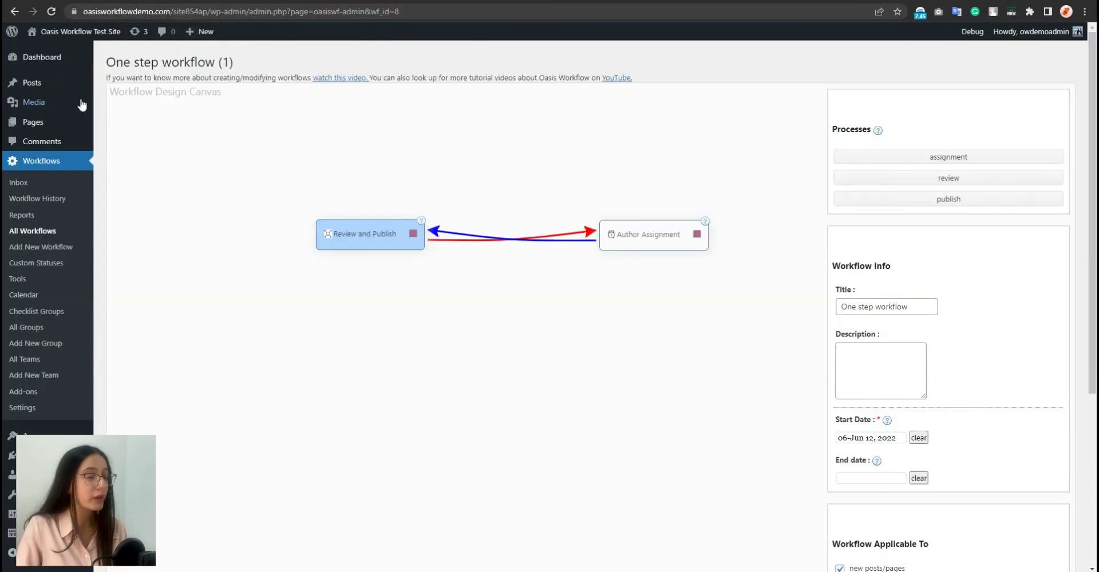
{"action": "left_click", "coordinate": [34, 393]}
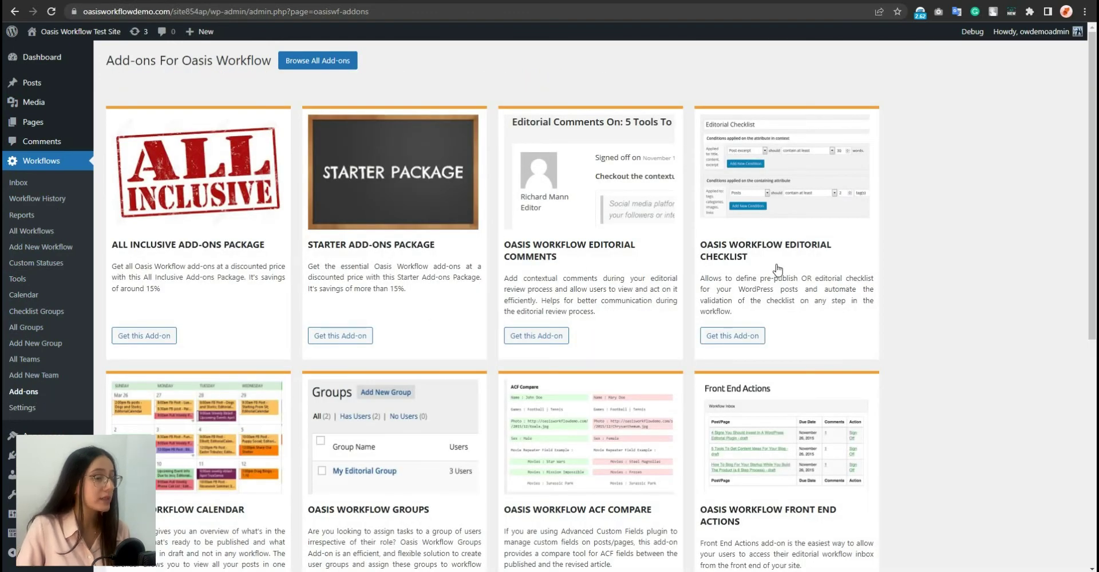
Scroll through the Revise Published Content documentation down to its Make Revision section
{"action": "scroll", "coordinate": [778, 269], "scroll_direction": "down", "scroll_amount": 1}
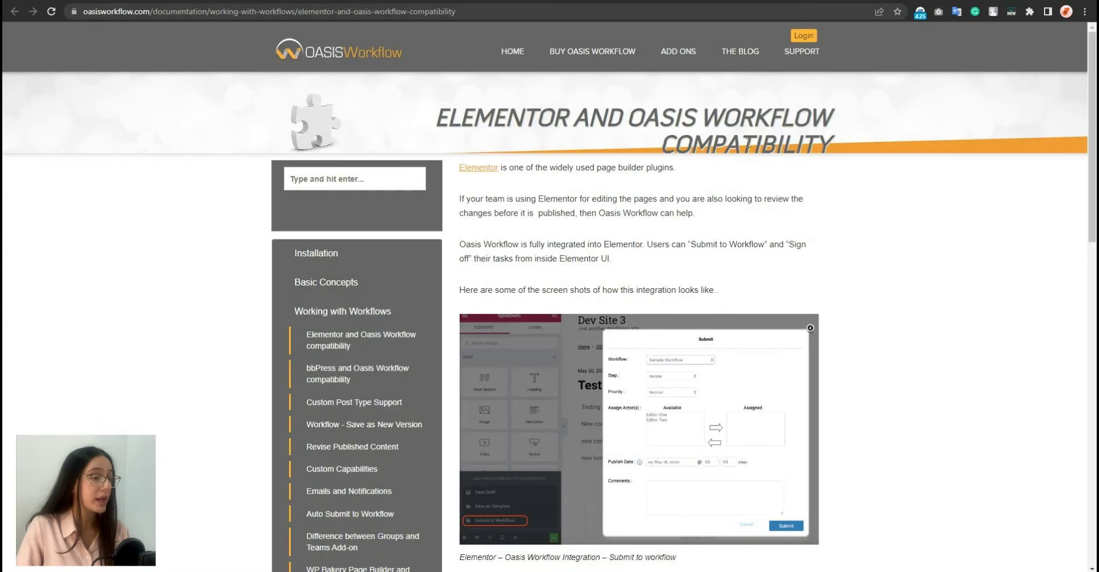
{"action": "scroll", "coordinate": [630, 344], "scroll_direction": "down", "scroll_amount": 1}
{"action": "scroll", "coordinate": [630, 343], "scroll_direction": "down", "scroll_amount": 1}
{"action": "scroll", "coordinate": [630, 343], "scroll_direction": "down", "scroll_amount": 5}
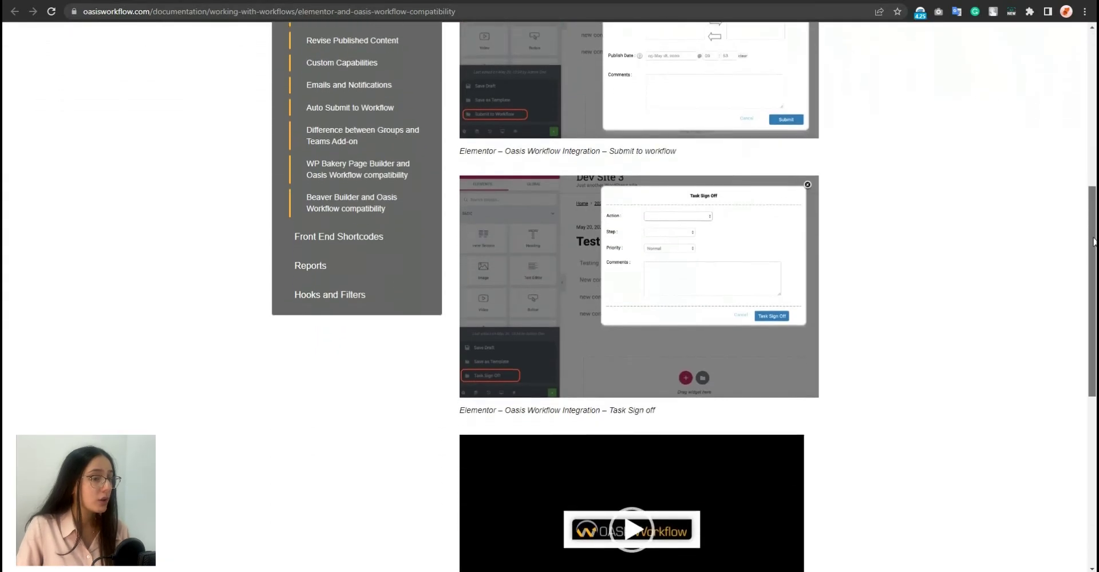
{"action": "scroll", "coordinate": [629, 344], "scroll_direction": "down", "scroll_amount": 3}
{"action": "scroll", "coordinate": [1054, 177], "scroll_direction": "down", "scroll_amount": 1}
{"action": "scroll", "coordinate": [1055, 177], "scroll_direction": "up", "scroll_amount": 2}
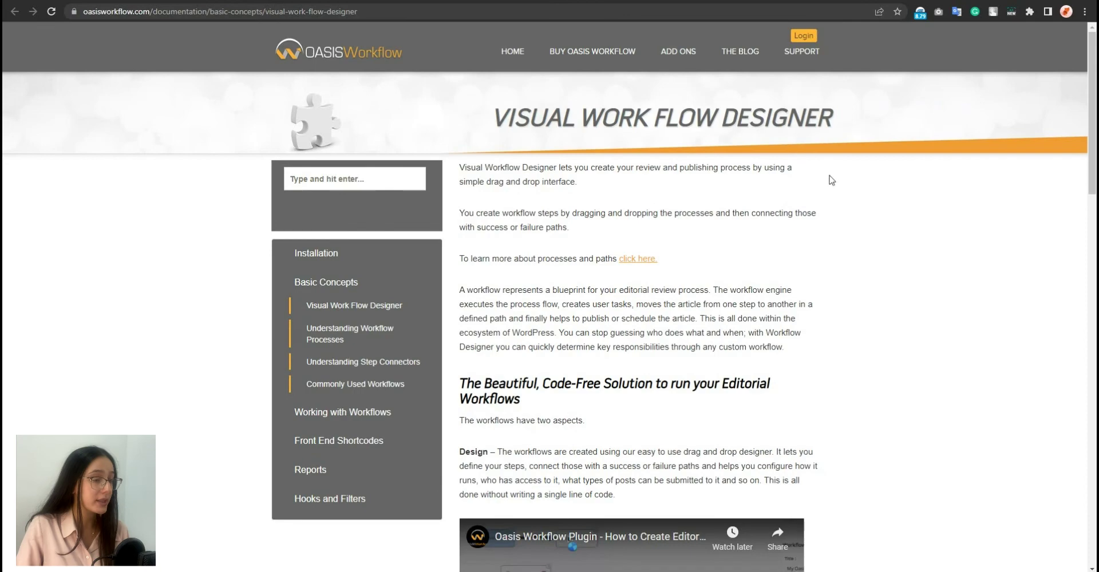
{"action": "scroll", "coordinate": [832, 181], "scroll_direction": "down", "scroll_amount": 5}
{"action": "scroll", "coordinate": [1065, 297], "scroll_direction": "down", "scroll_amount": 7}
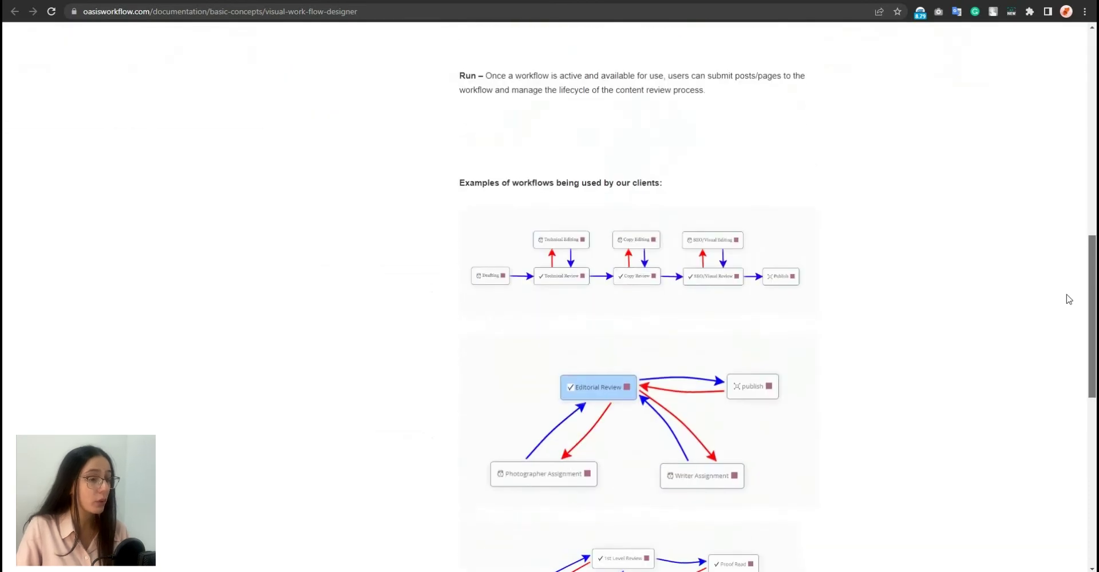
{"action": "scroll", "coordinate": [1070, 299], "scroll_direction": "down", "scroll_amount": 3}
{"action": "scroll", "coordinate": [1047, 358], "scroll_direction": "down", "scroll_amount": 3}
{"action": "scroll", "coordinate": [1038, 398], "scroll_direction": "up", "scroll_amount": 5}
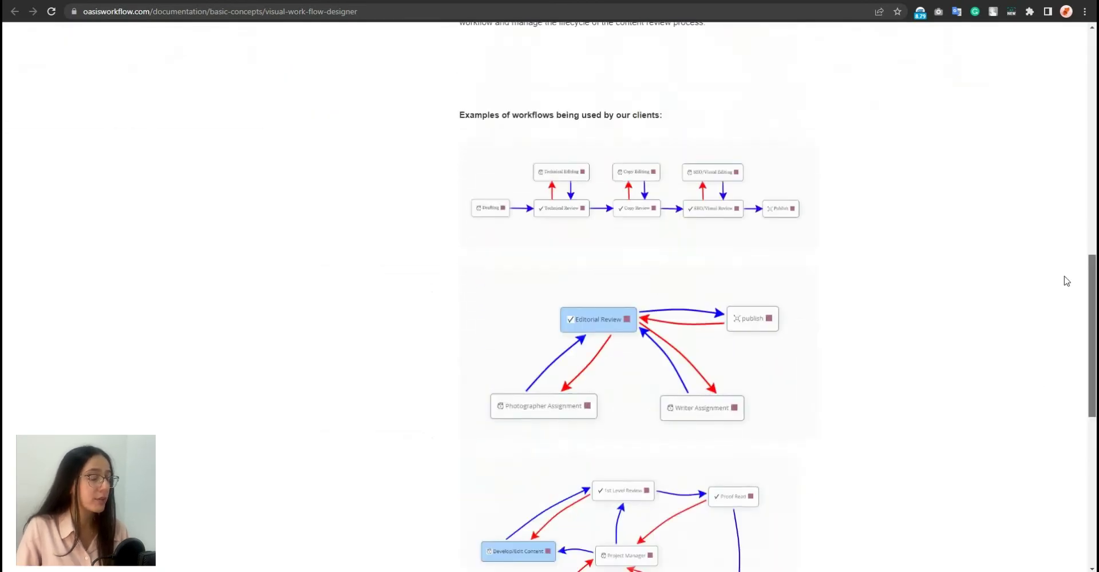
{"action": "scroll", "coordinate": [1064, 277], "scroll_direction": "up", "scroll_amount": 10}
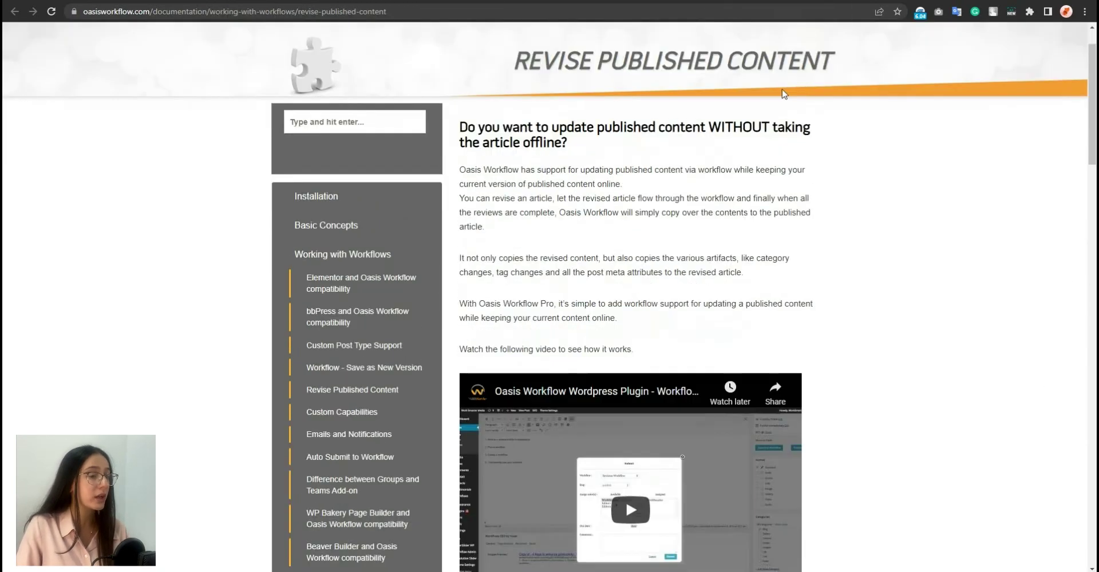
{"action": "scroll", "coordinate": [1077, 229], "scroll_direction": "down", "scroll_amount": 1}
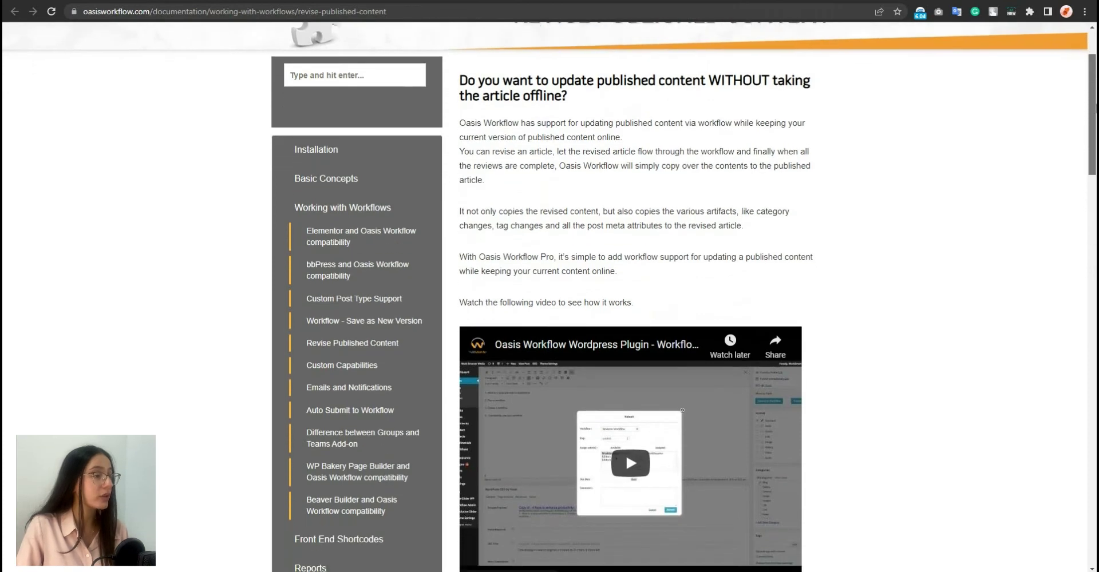
{"action": "scroll", "coordinate": [1076, 229], "scroll_direction": "down", "scroll_amount": 2}
{"action": "scroll", "coordinate": [1074, 179], "scroll_direction": "down", "scroll_amount": 4}
{"action": "scroll", "coordinate": [1079, 234], "scroll_direction": "down", "scroll_amount": 4}
{"action": "scroll", "coordinate": [1078, 234], "scroll_direction": "down", "scroll_amount": 4}
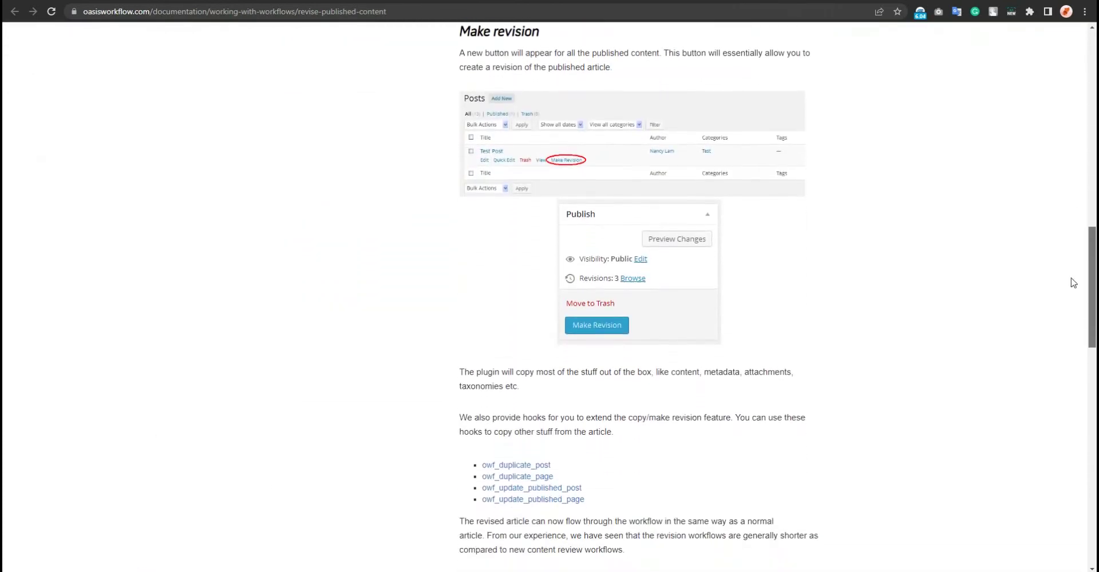